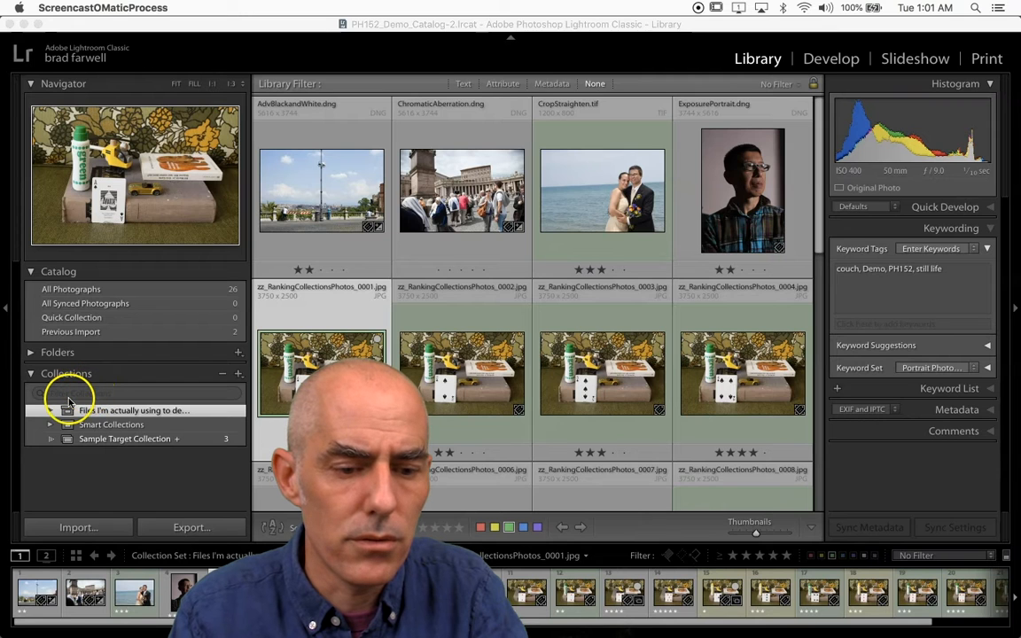
Step: Open ChromaticAberration.dng from the Editing Files collection for developing and bring its Lens Corrections settings into view
{"action": "left_click", "coordinate": [68, 410]}
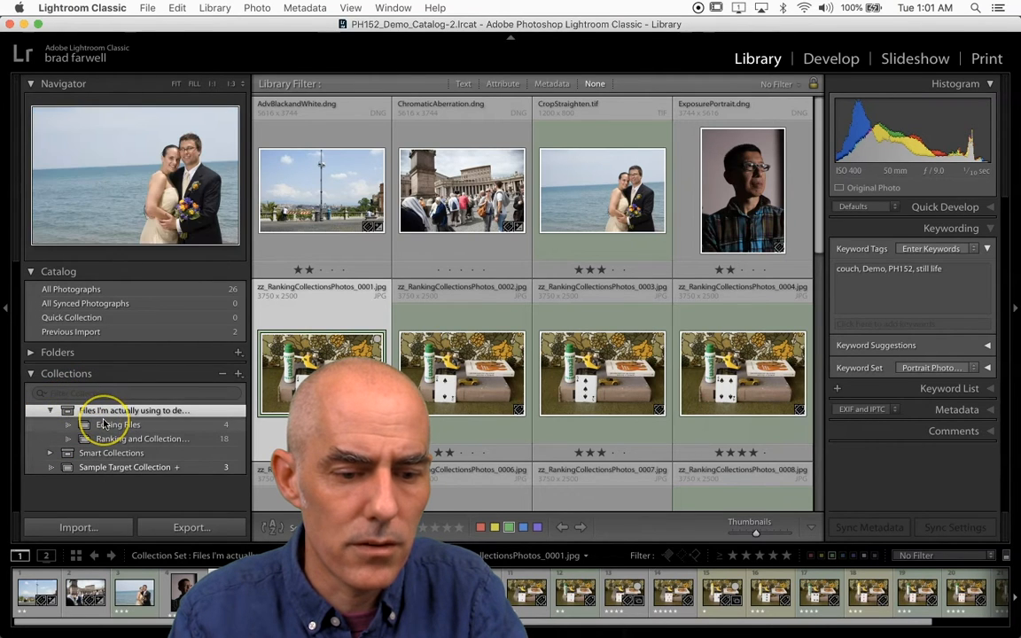
{"action": "left_click", "coordinate": [104, 424]}
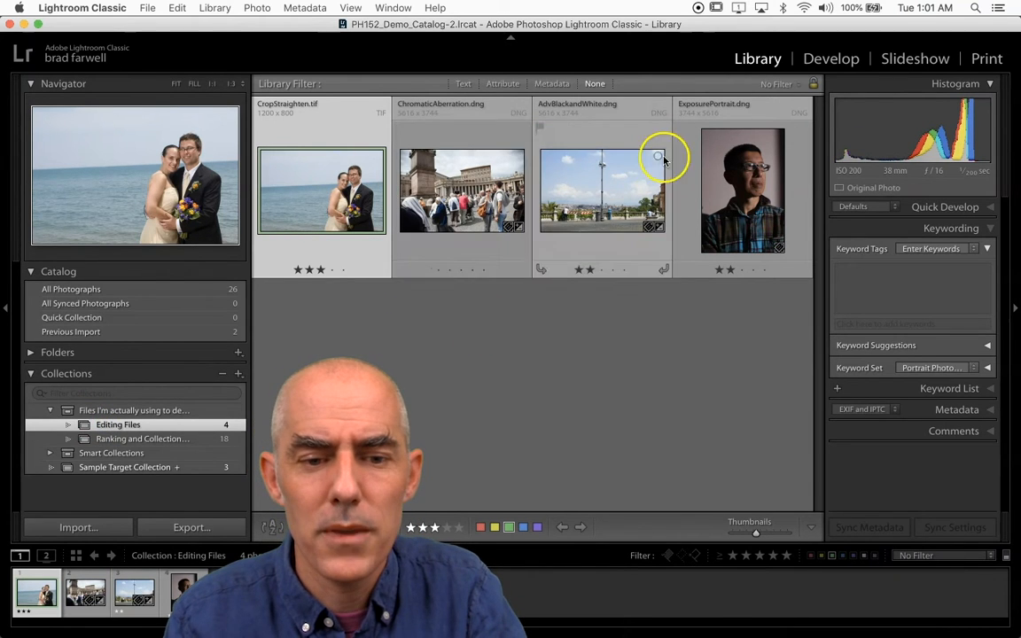
{"action": "double_click", "coordinate": [453, 156]}
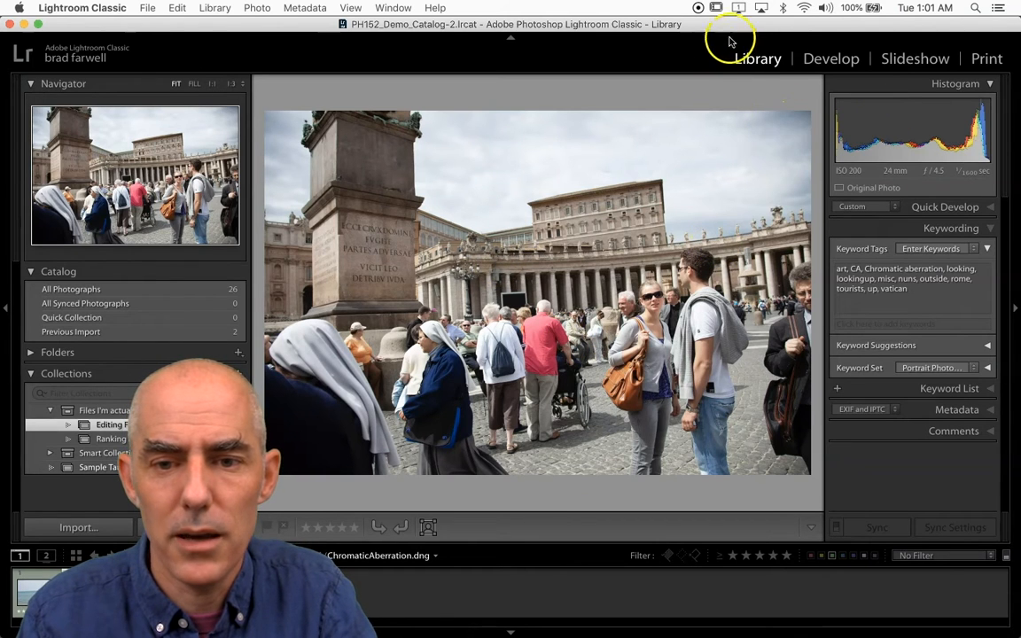
{"action": "left_click", "coordinate": [819, 60]}
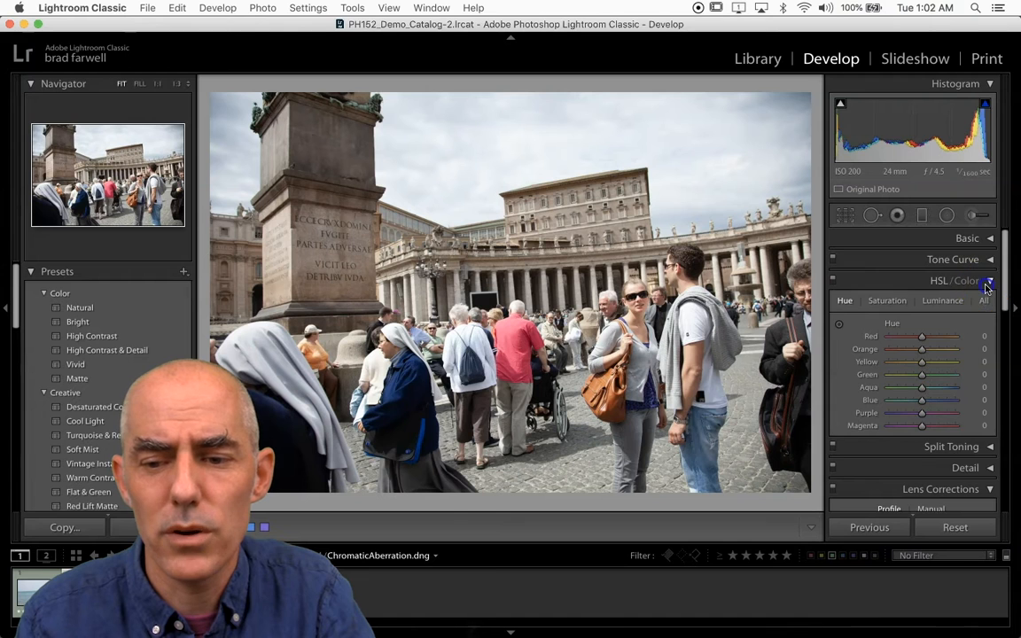
{"action": "left_click", "coordinate": [986, 284]}
{"action": "scroll", "coordinate": [950, 335], "scroll_direction": "down", "scroll_amount": 1}
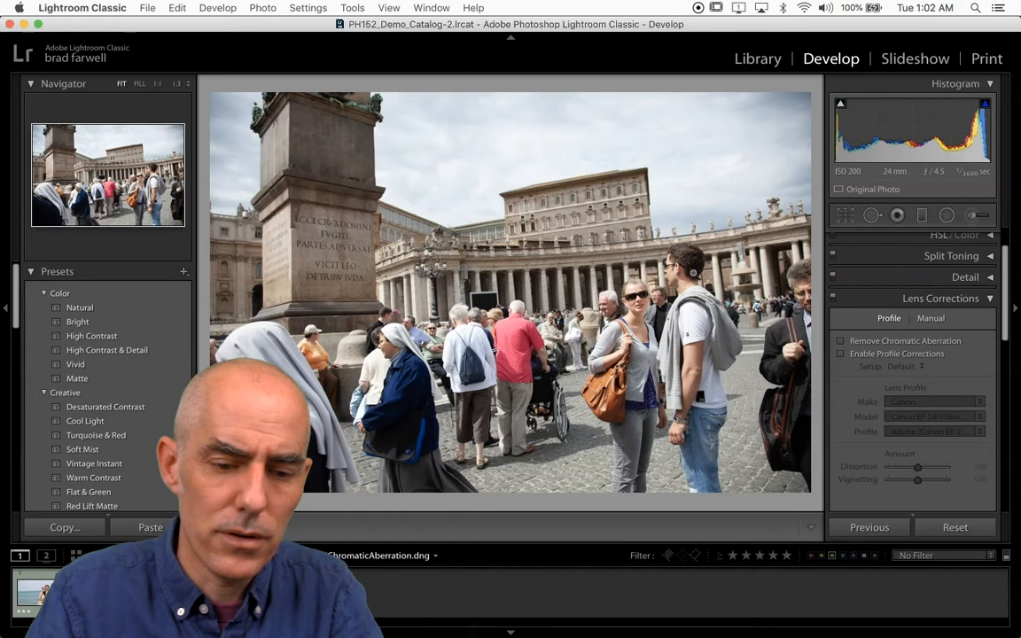
Step: Examine the colour fringes around the nun's white veil and the monument's base at 3:1 magnification
{"action": "key", "text": "z"}
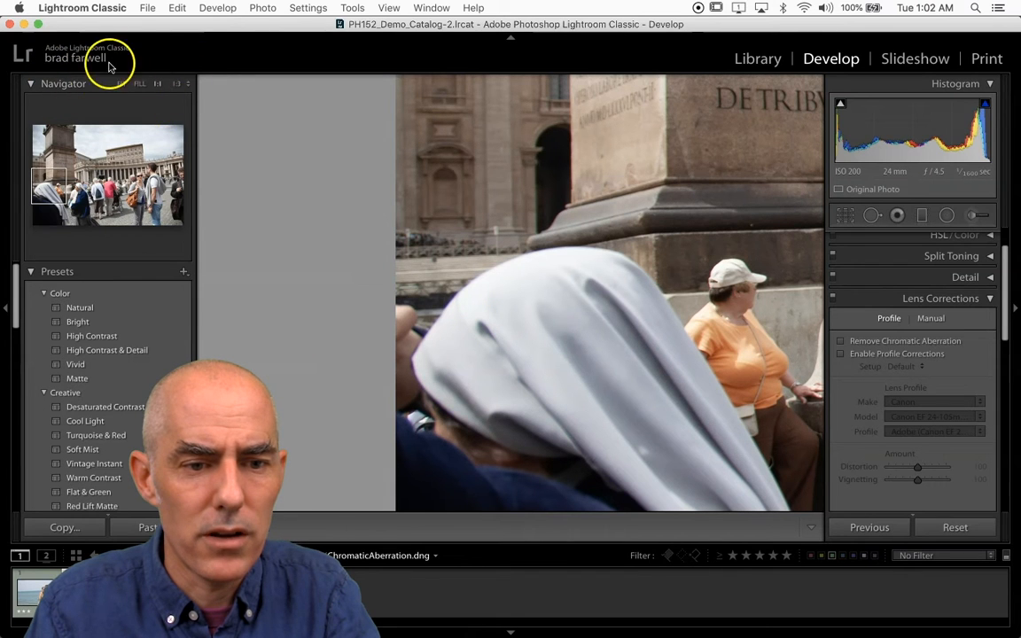
{"action": "left_click", "coordinate": [186, 84]}
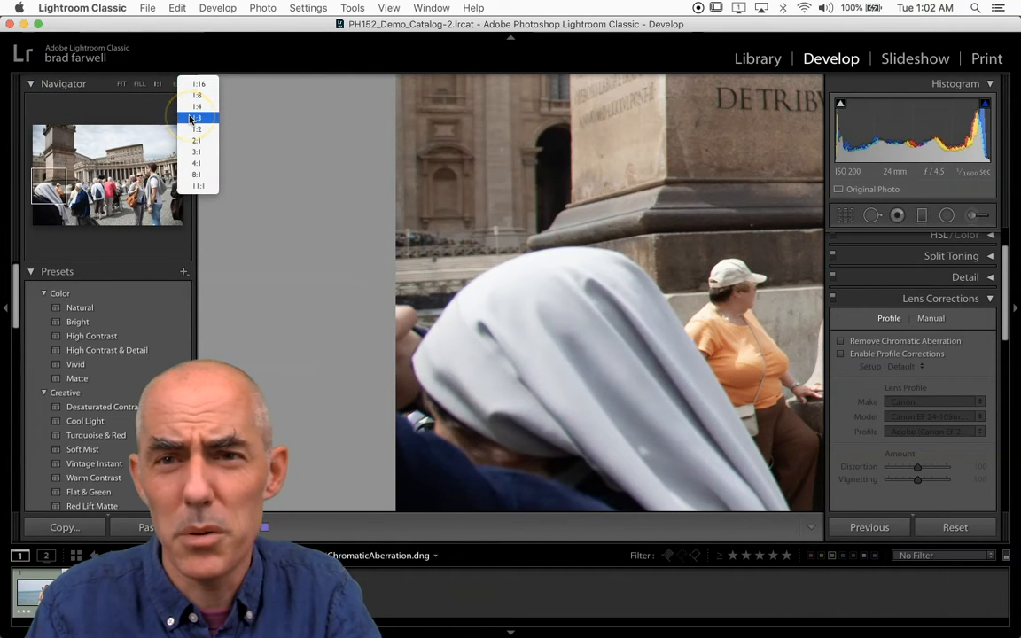
{"action": "left_click", "coordinate": [189, 117]}
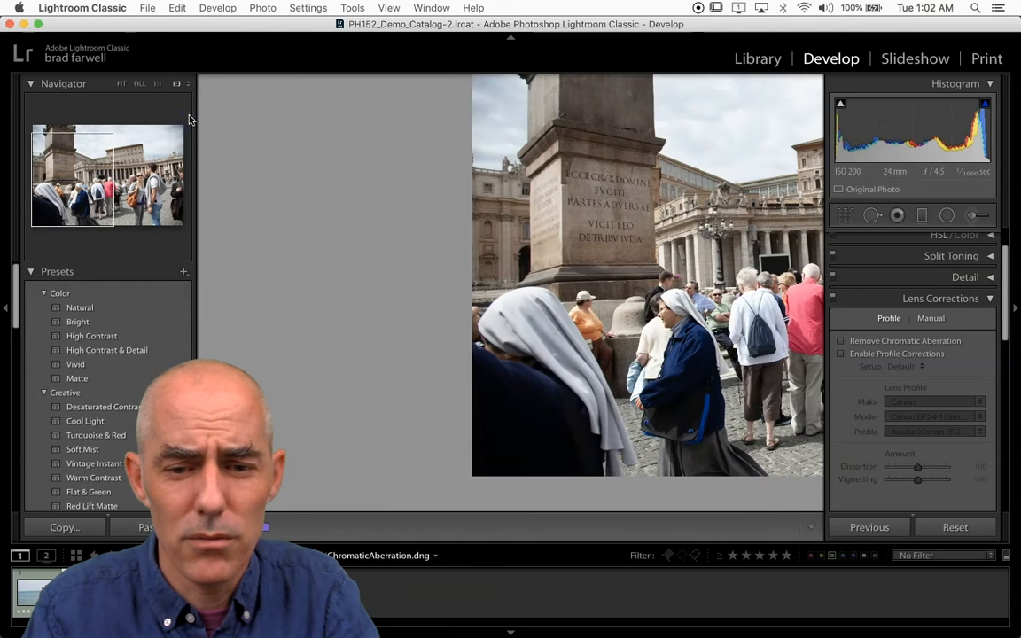
{"action": "left_click", "coordinate": [188, 84]}
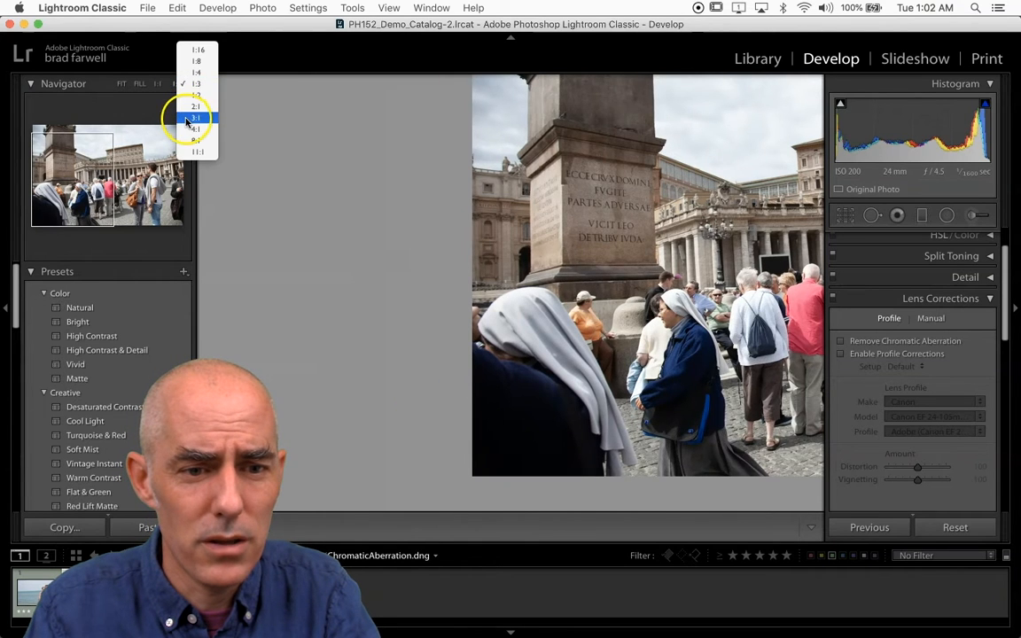
{"action": "left_click", "coordinate": [185, 121]}
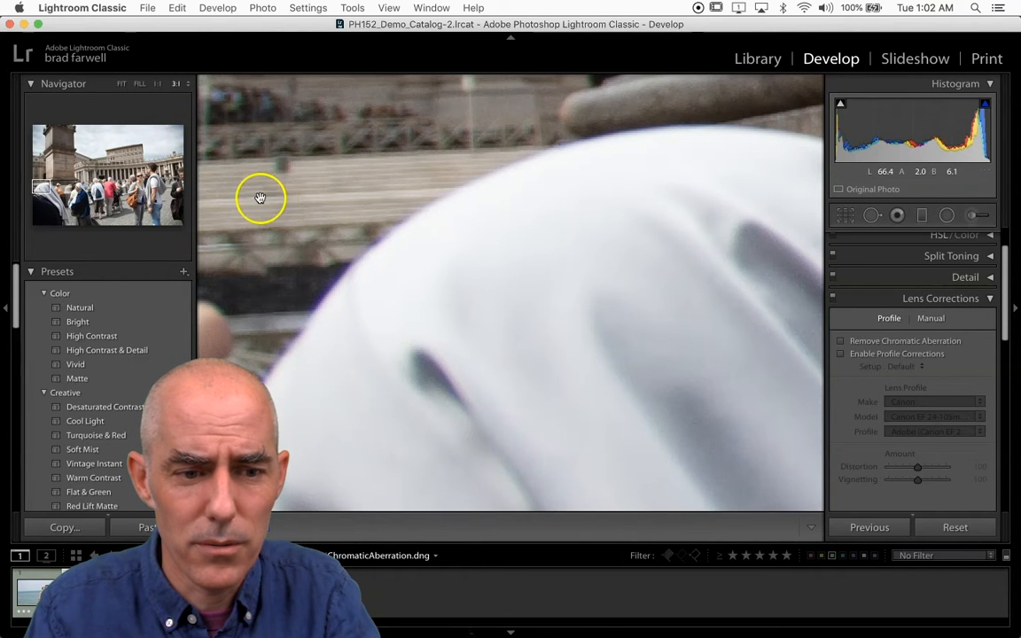
{"action": "left_click_drag", "start_coordinate": [330, 275], "coordinate": [410, 130]}
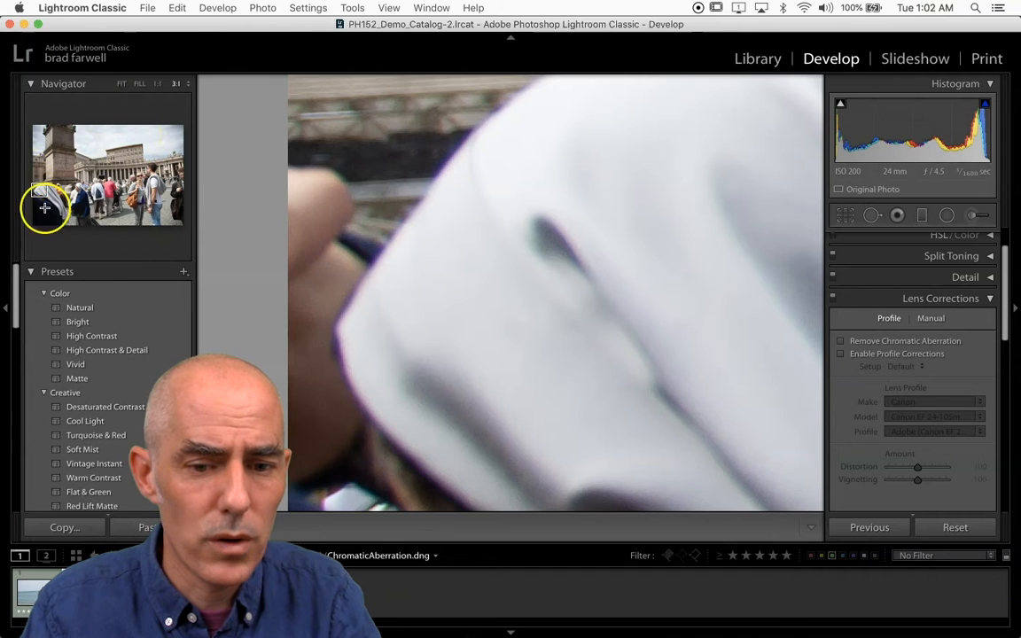
{"action": "left_click", "coordinate": [344, 222]}
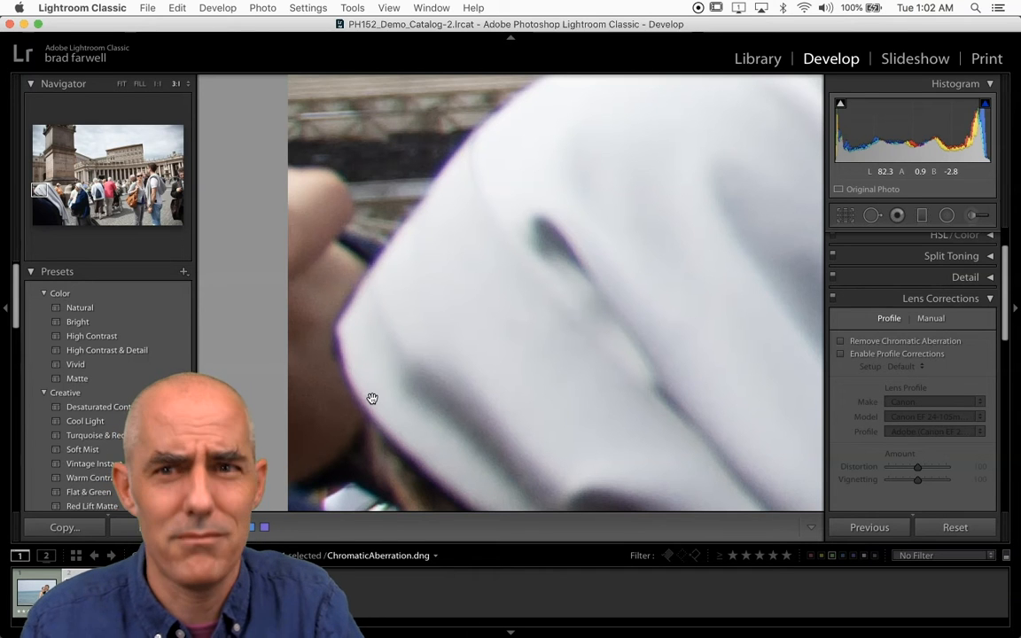
{"action": "left_click_drag", "start_coordinate": [369, 364], "coordinate": [156, 571]}
{"action": "left_click_drag", "start_coordinate": [486, 364], "coordinate": [471, 454]}
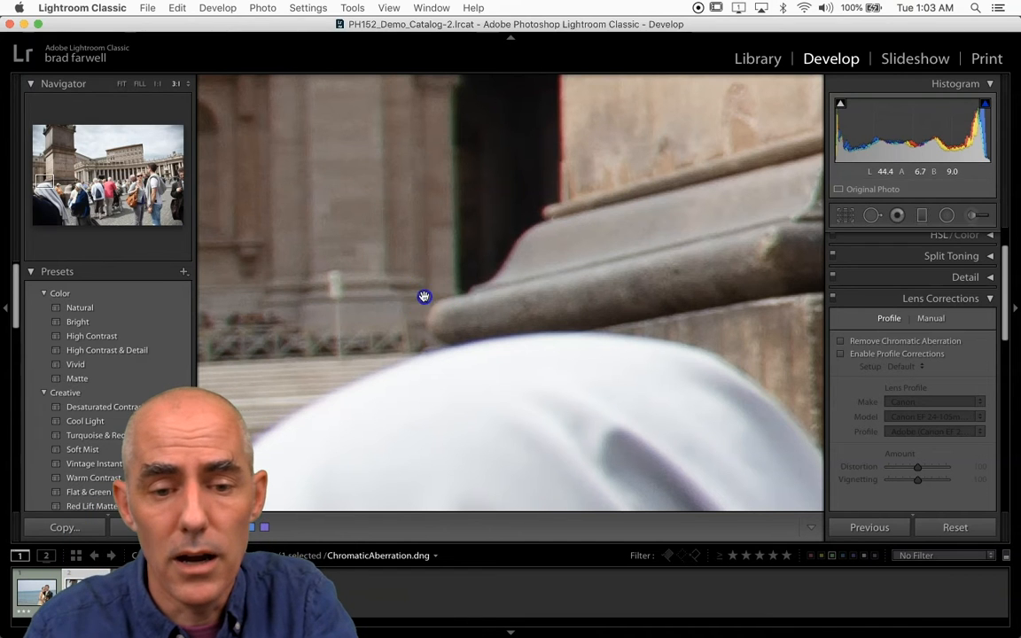
{"action": "left_click_drag", "start_coordinate": [423, 296], "coordinate": [540, 190]}
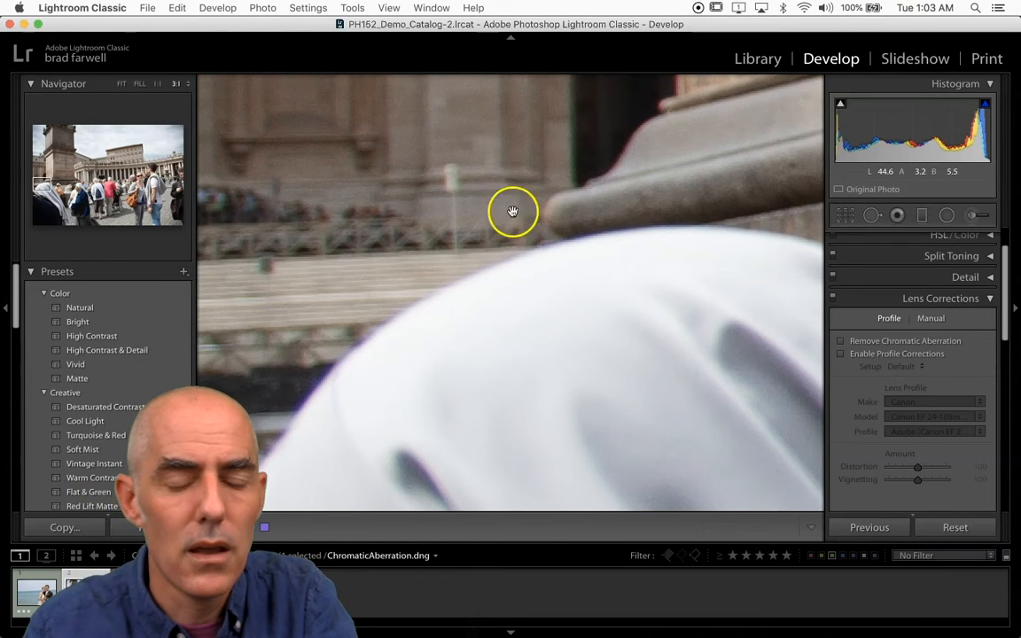
{"action": "left_click_drag", "start_coordinate": [360, 317], "coordinate": [428, 205]}
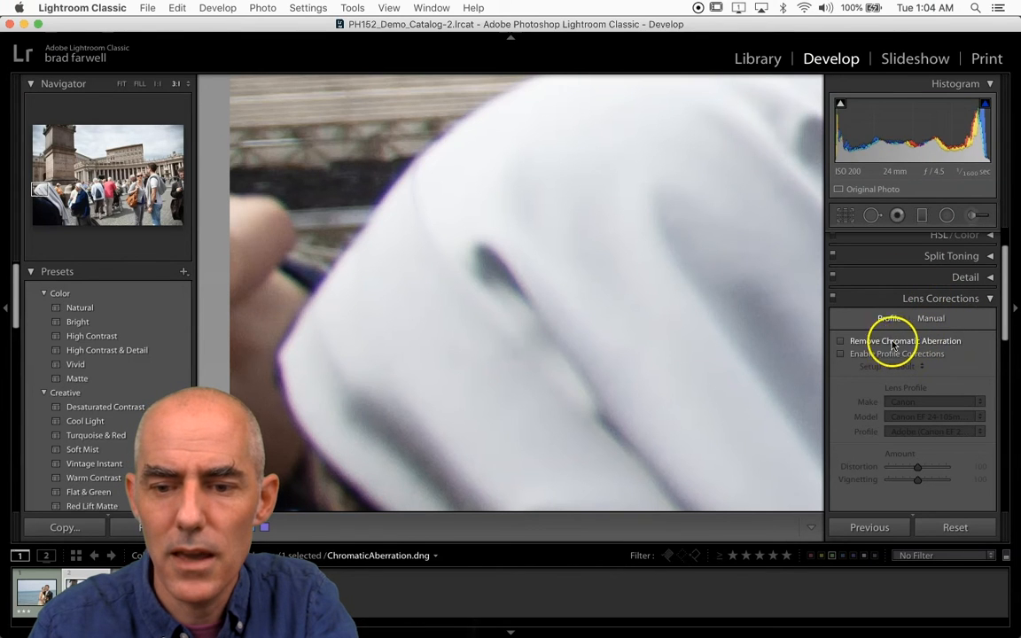
Step: Turn on Remove Chromatic Aberration and check the edges of the veil and the monument's base
{"action": "left_click", "coordinate": [841, 342]}
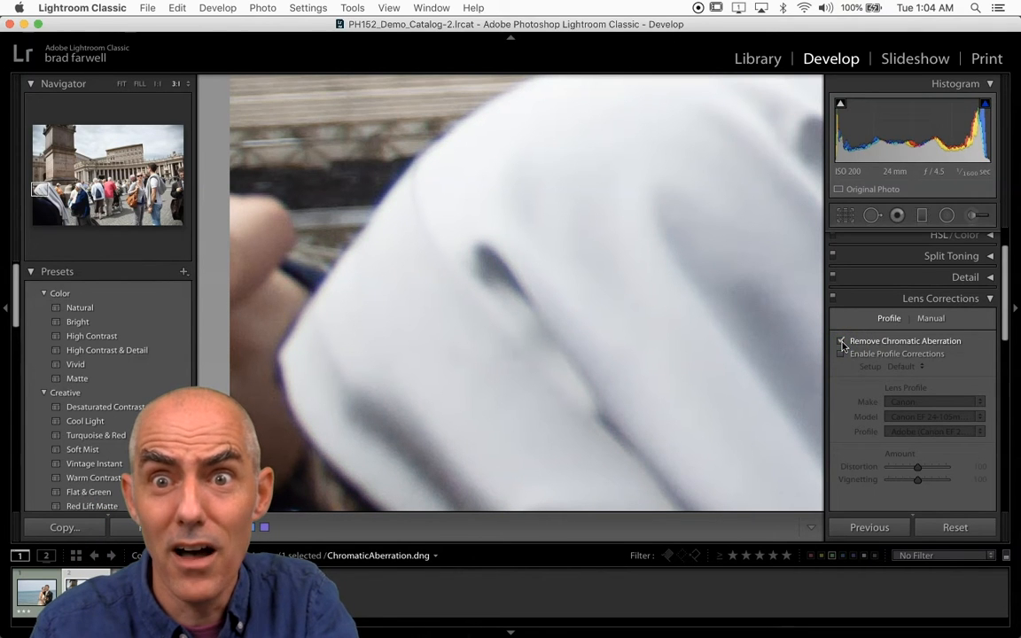
{"action": "left_click", "coordinate": [858, 344]}
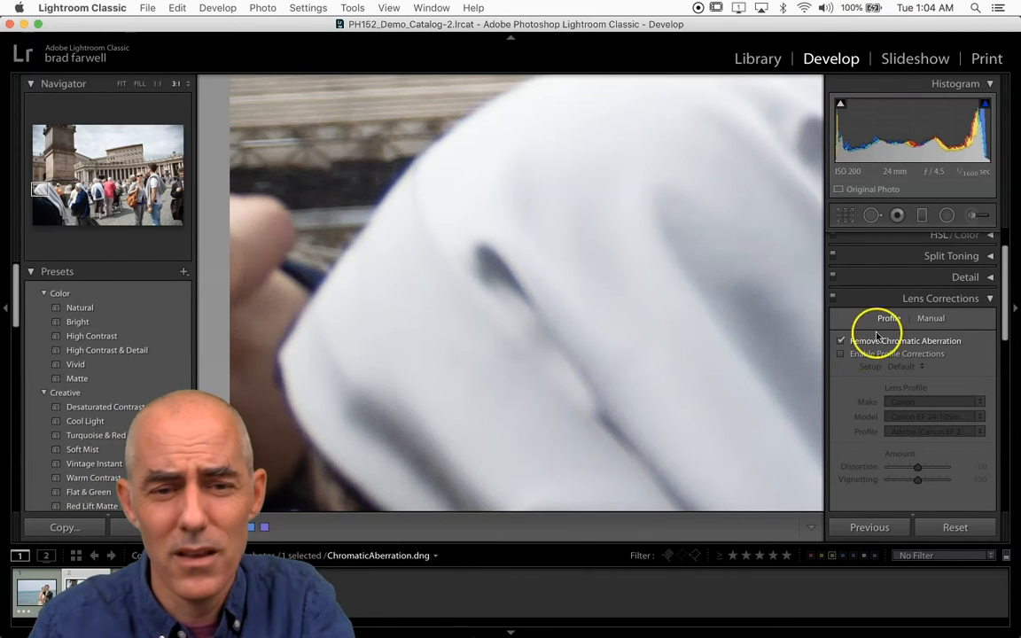
{"action": "left_click_drag", "start_coordinate": [593, 188], "coordinate": [432, 564]}
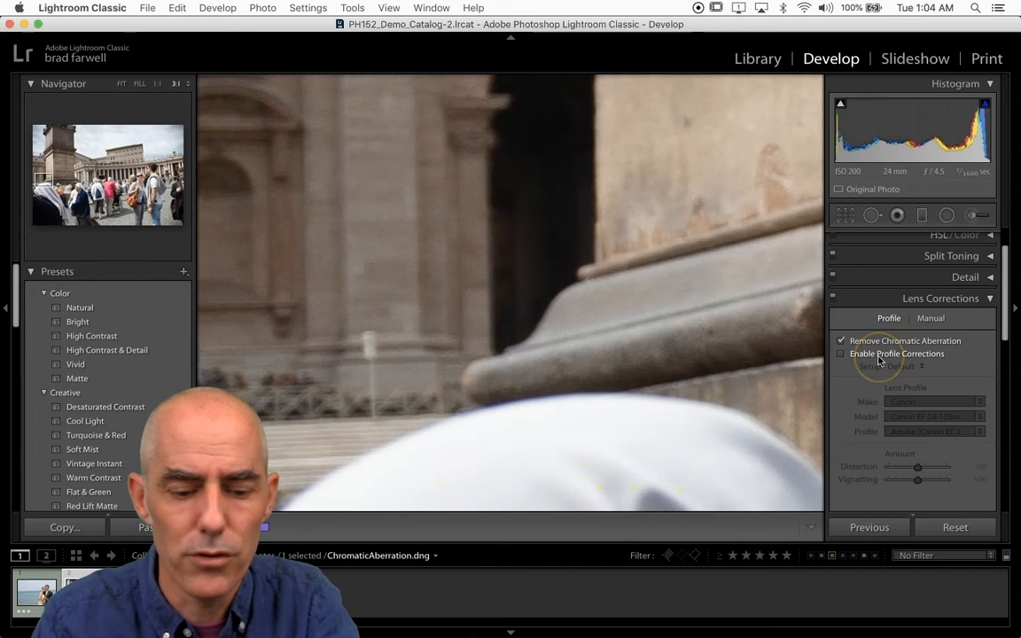
Step: Enable Profile Corrections for the photo, toggling the option repeatedly to compare the whole image with its uncorrected version
{"action": "key", "text": "z"}
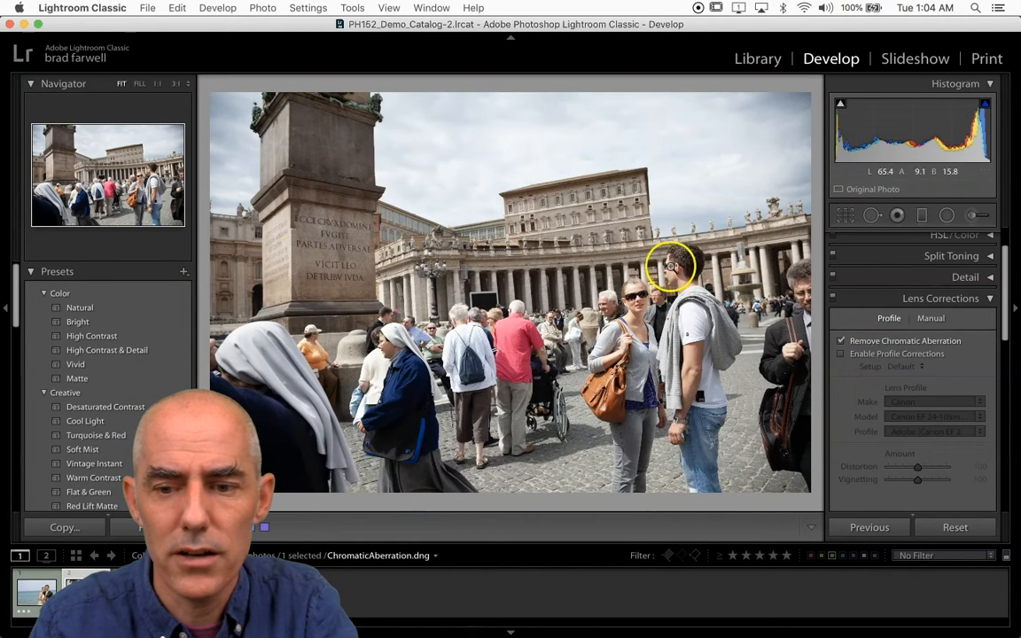
{"action": "left_click", "coordinate": [840, 356]}
{"action": "left_click", "coordinate": [840, 355]}
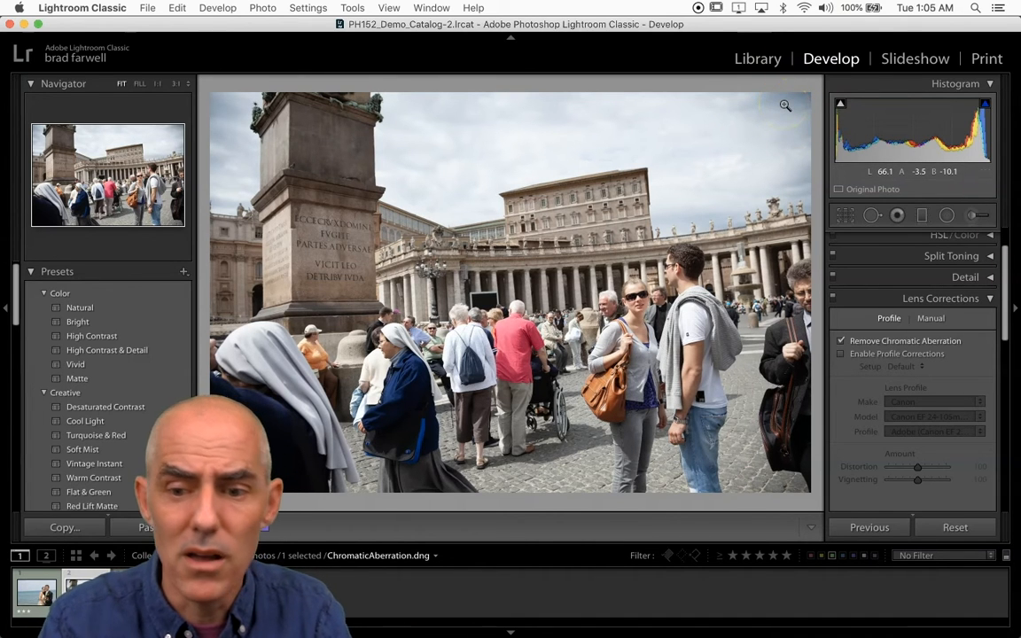
{"action": "left_click", "coordinate": [842, 354]}
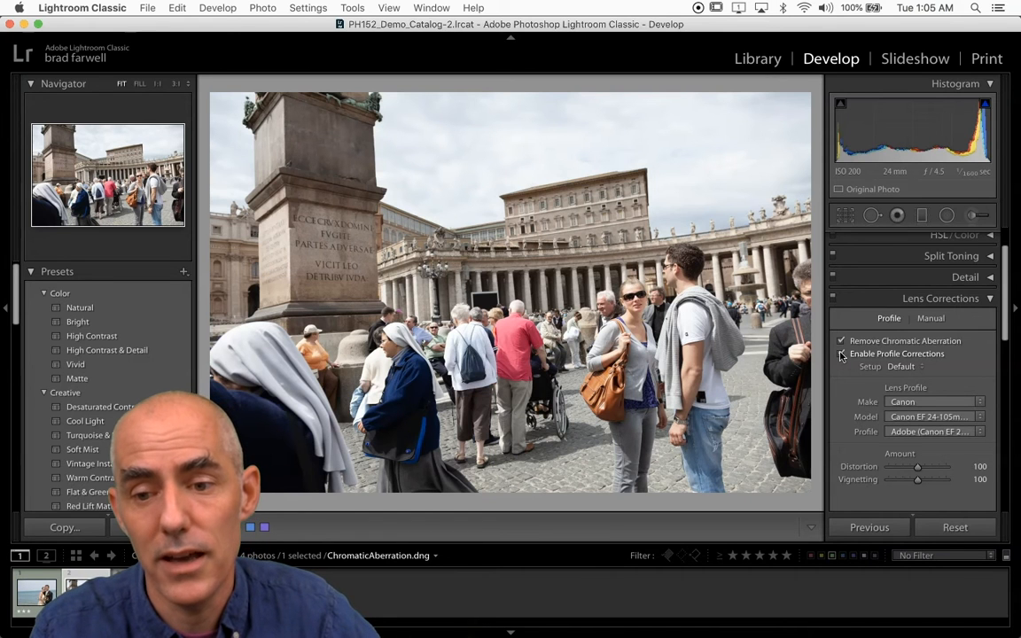
{"action": "left_click", "coordinate": [841, 355]}
{"action": "left_click", "coordinate": [841, 354]}
{"action": "left_click", "coordinate": [841, 355]}
{"action": "left_click", "coordinate": [841, 355]}
{"action": "left_click", "coordinate": [841, 354]}
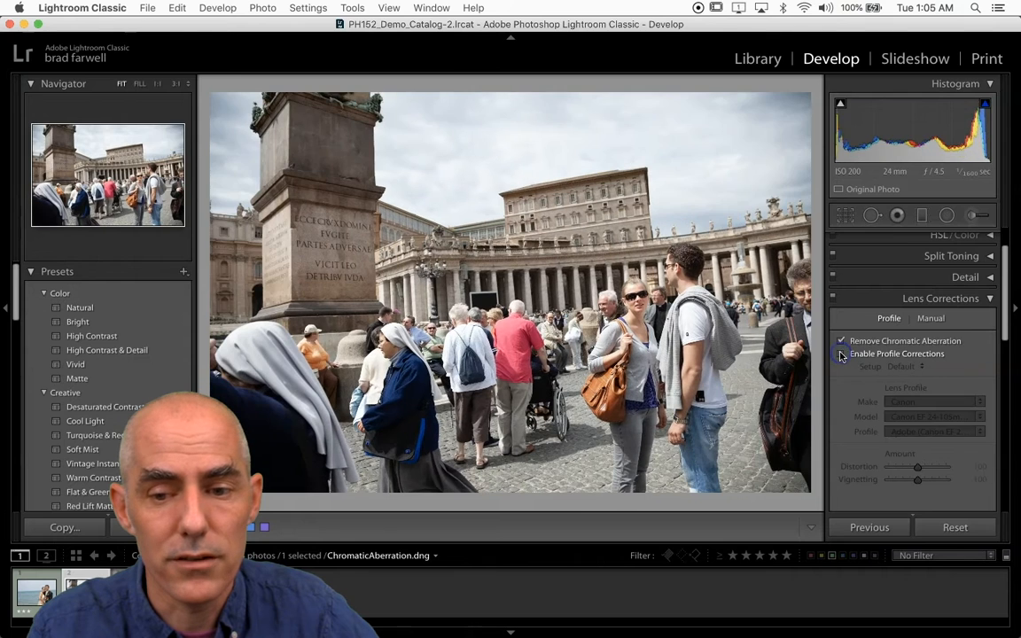
{"action": "left_click", "coordinate": [841, 355]}
{"action": "left_click", "coordinate": [841, 354]}
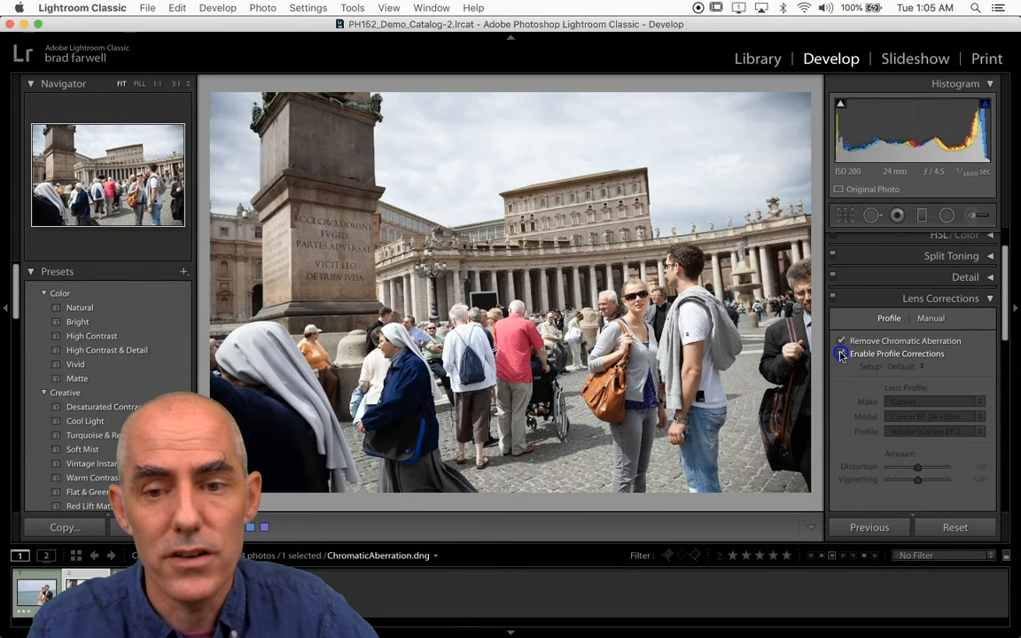
{"action": "left_click", "coordinate": [841, 355]}
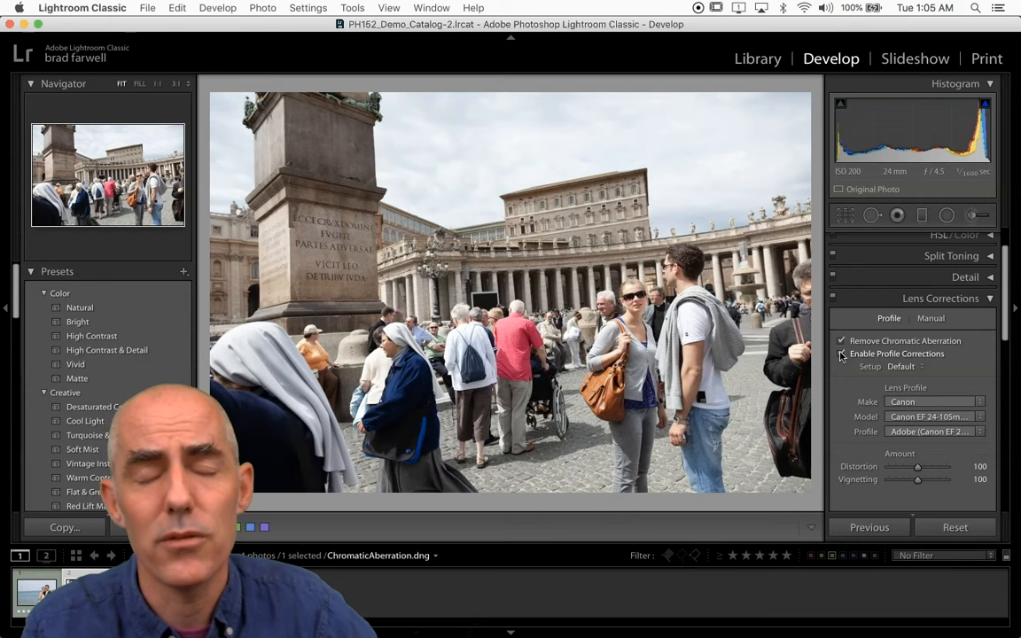
{"action": "left_click", "coordinate": [841, 355]}
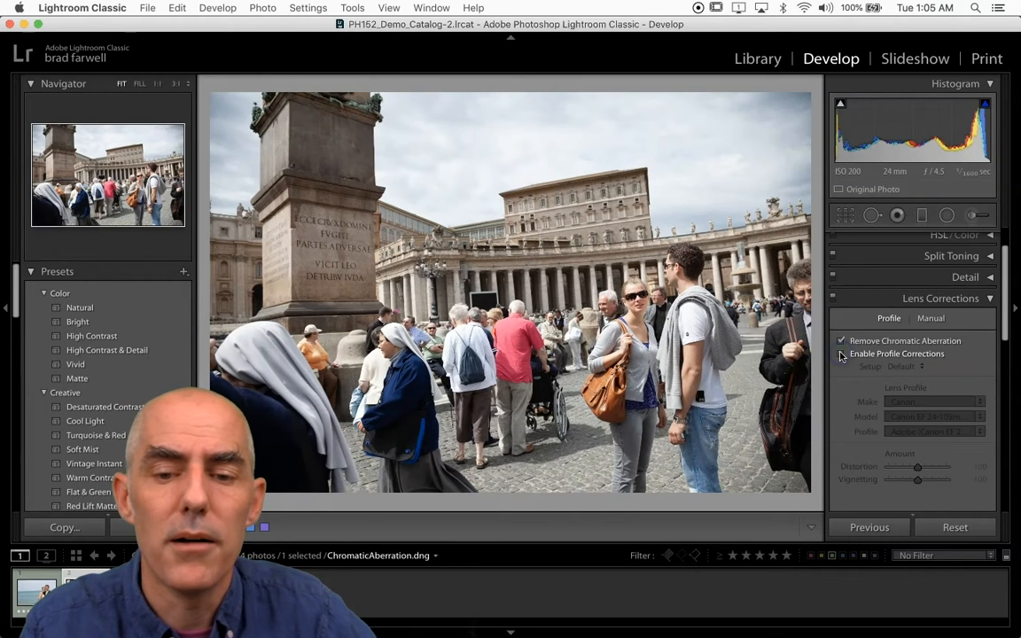
{"action": "left_click", "coordinate": [841, 355]}
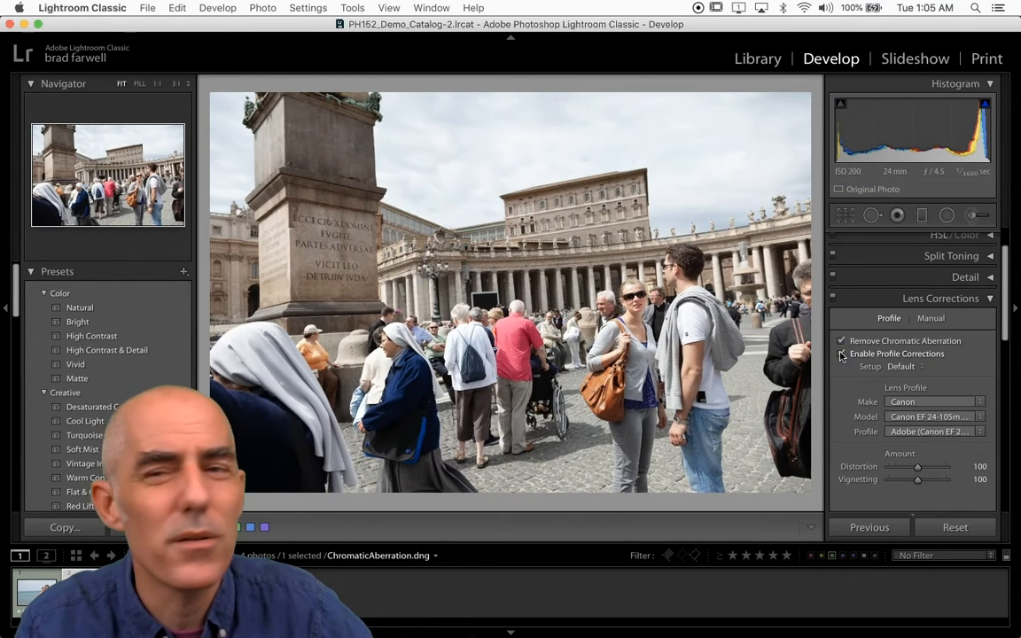
{"action": "left_click", "coordinate": [841, 354]}
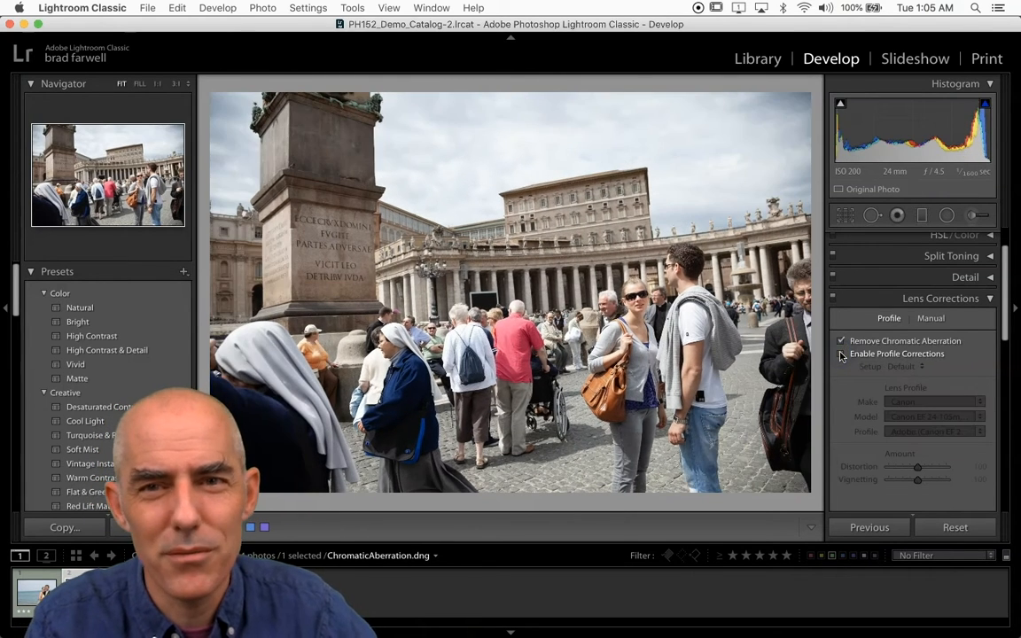
{"action": "left_click", "coordinate": [841, 354]}
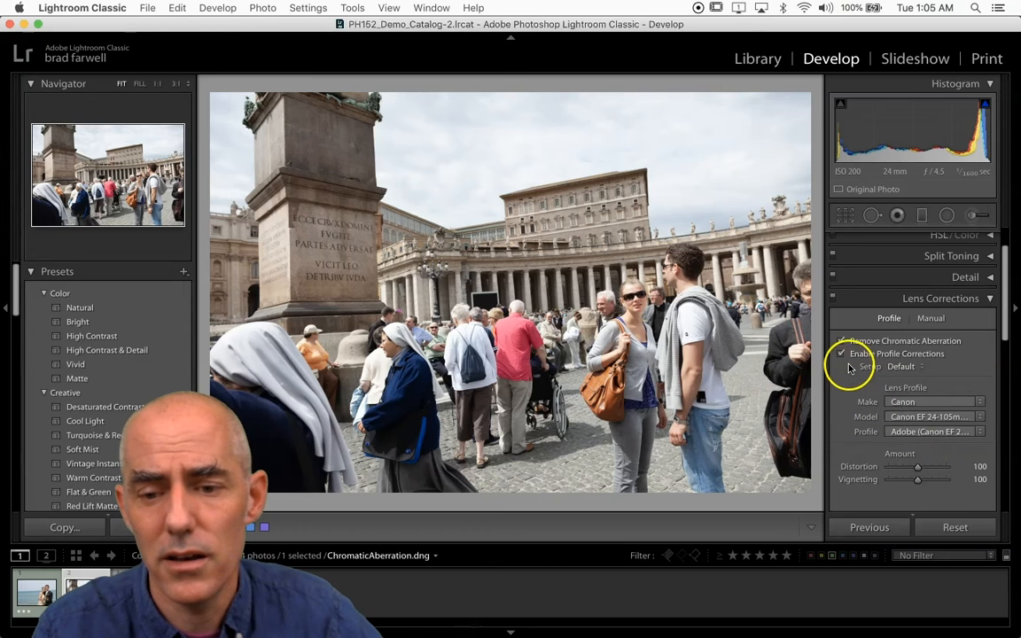
{"action": "left_click", "coordinate": [841, 354]}
{"action": "left_click", "coordinate": [841, 354]}
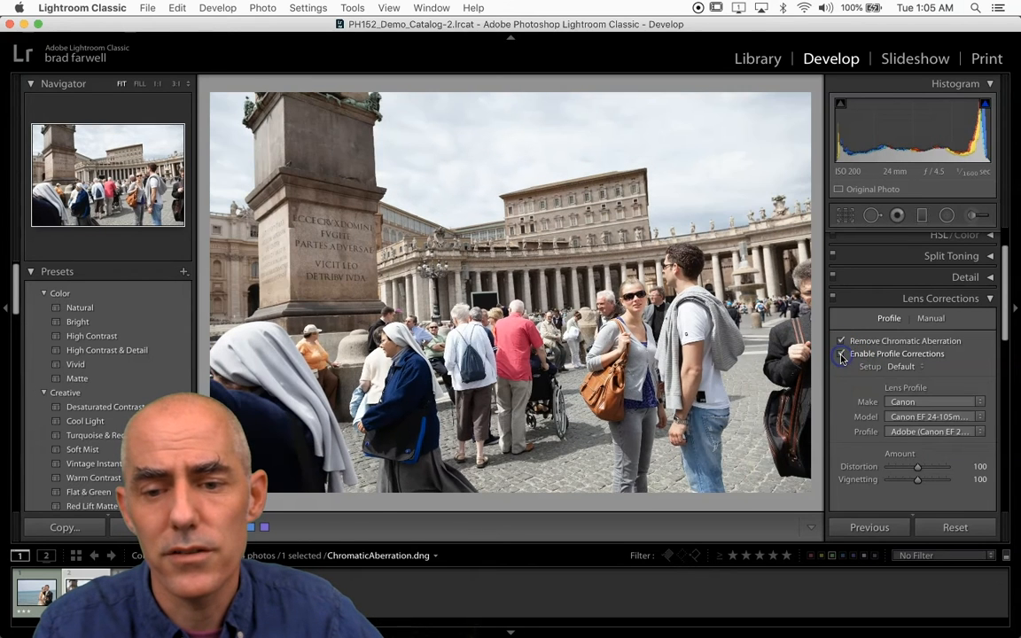
{"action": "left_click", "coordinate": [841, 355]}
{"action": "left_click", "coordinate": [841, 355]}
{"action": "left_click", "coordinate": [841, 354]}
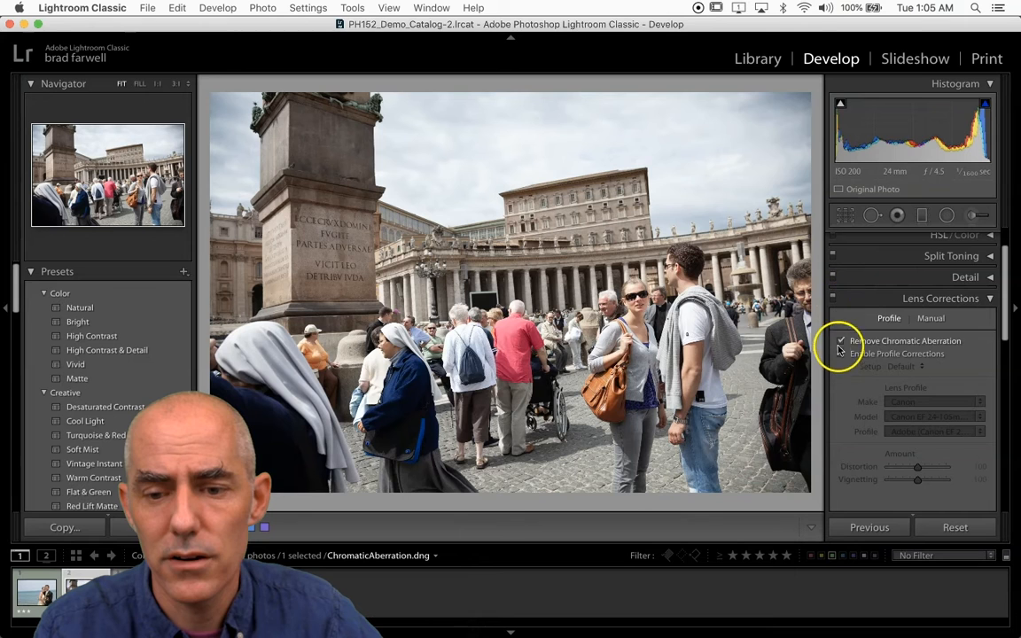
{"action": "left_click", "coordinate": [841, 355]}
{"action": "left_click", "coordinate": [841, 354]}
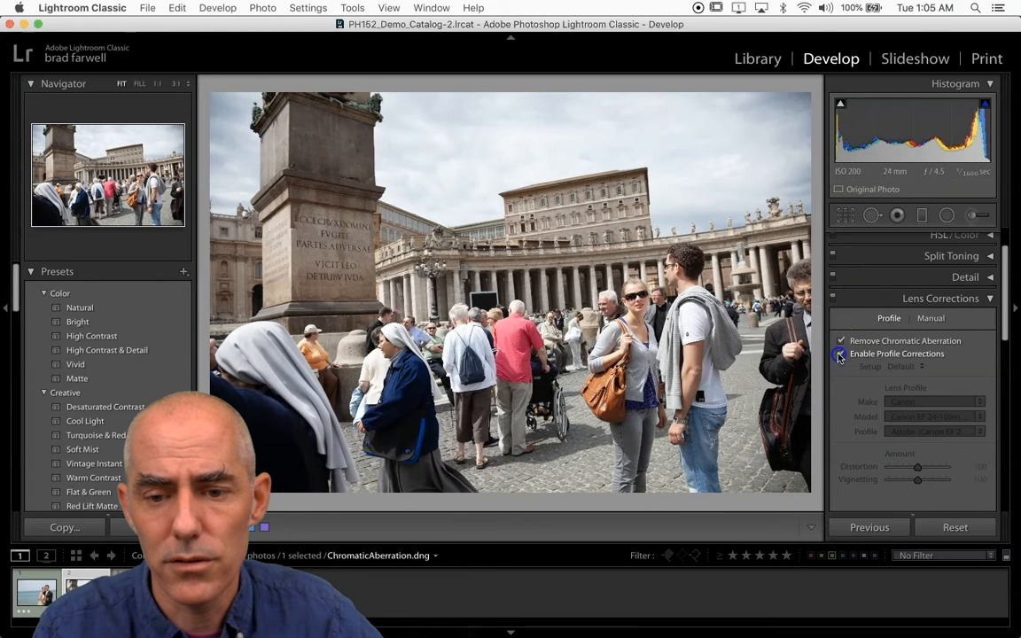
{"action": "left_click", "coordinate": [841, 355]}
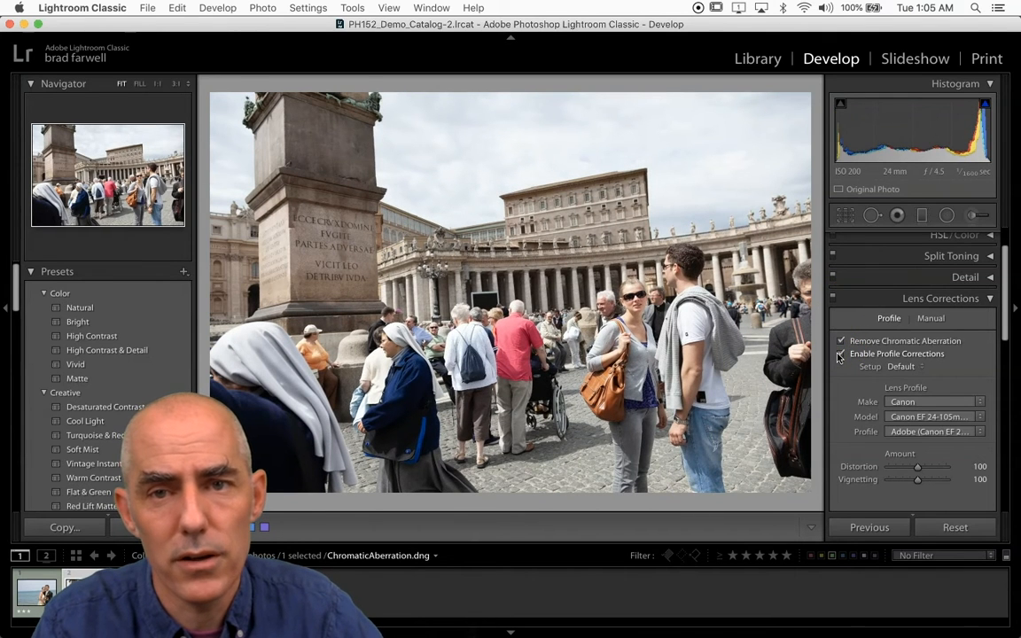
{"action": "left_click", "coordinate": [840, 354]}
{"action": "left_click", "coordinate": [840, 354]}
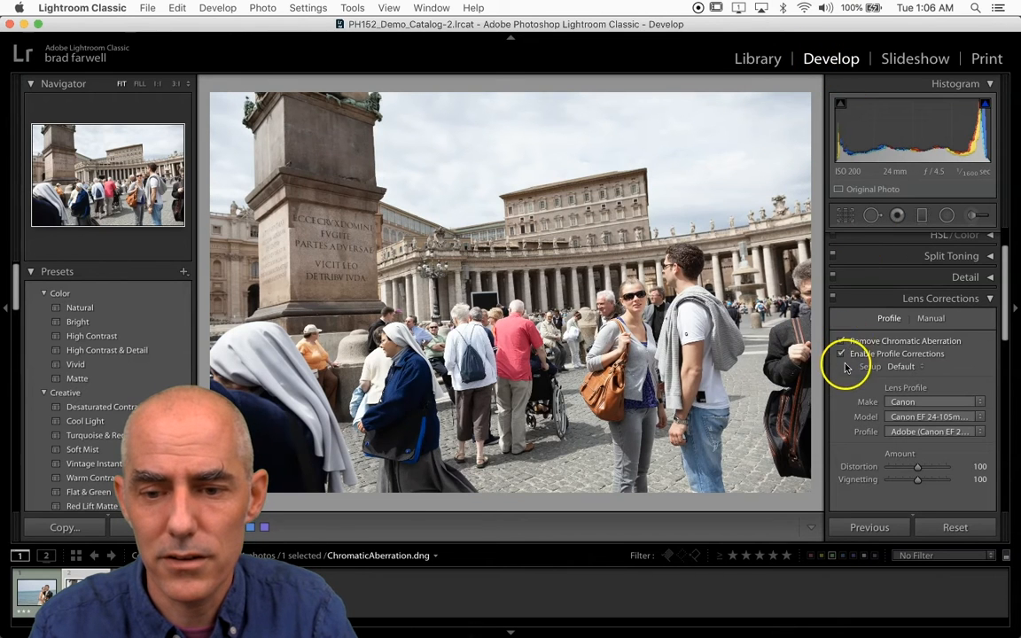
Step: Collapse Presets and History and expand the Collections list
{"action": "left_click", "coordinate": [30, 272]}
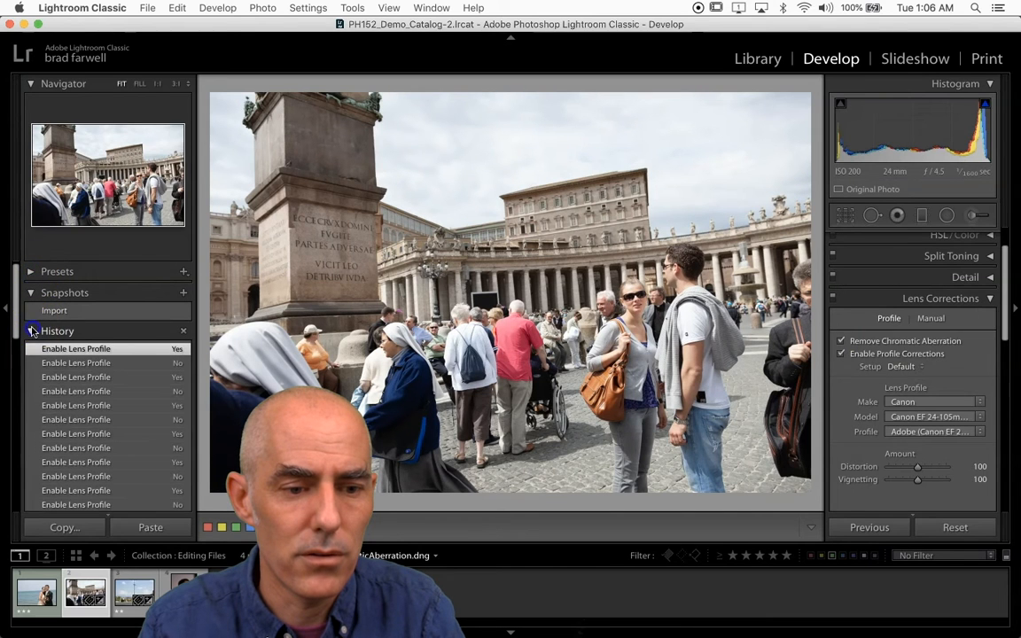
{"action": "left_click", "coordinate": [34, 330]}
{"action": "left_click", "coordinate": [29, 353]}
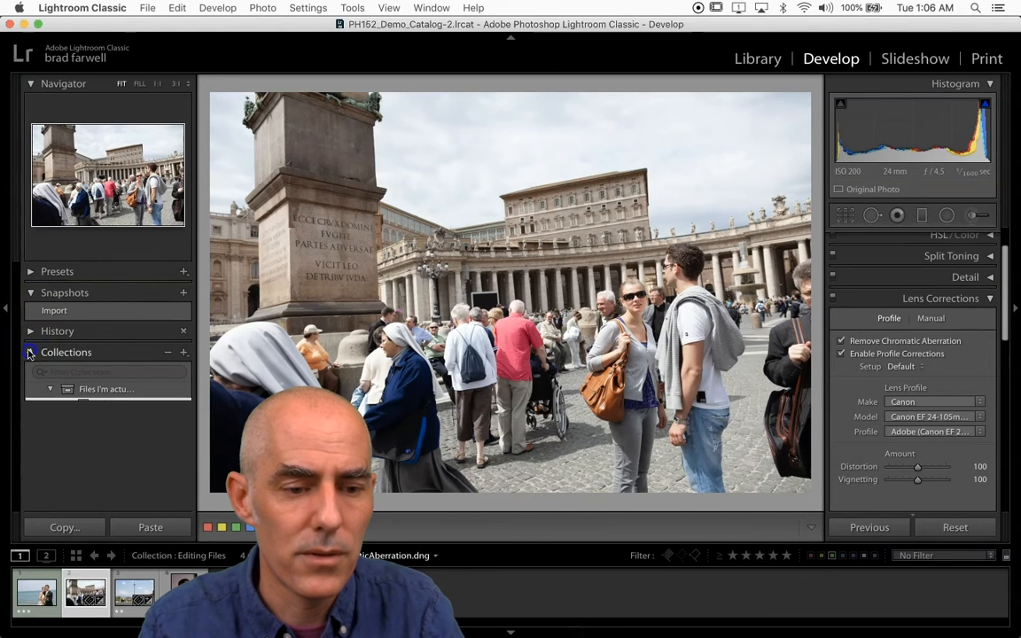
Step: Start a new develop preset named "Chromatic Aberration and Profile Corrections" in the User Presets group
{"action": "left_click", "coordinate": [31, 272]}
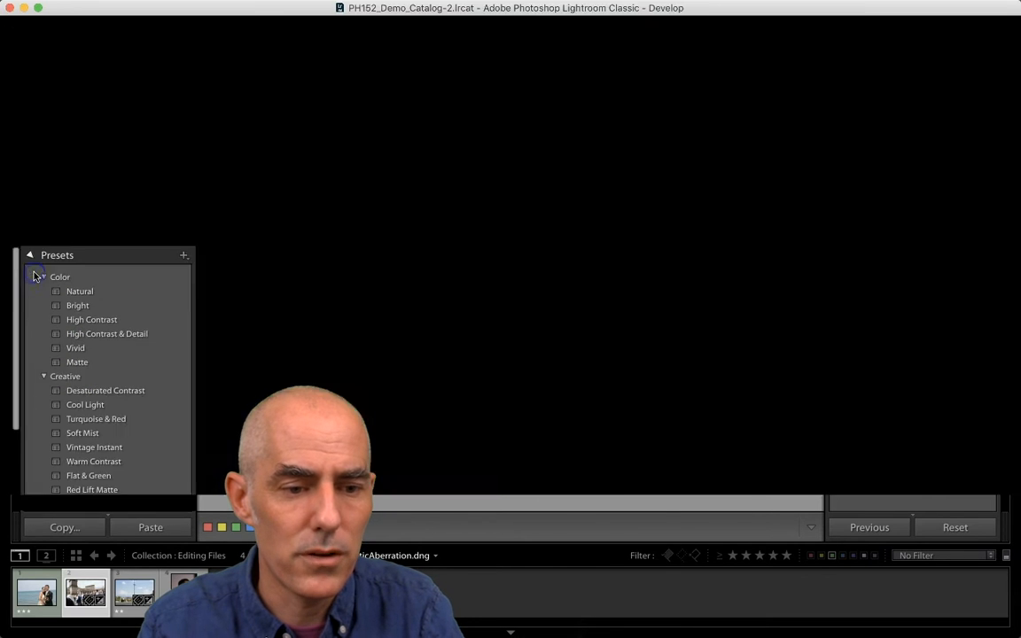
{"action": "left_click", "coordinate": [183, 275]}
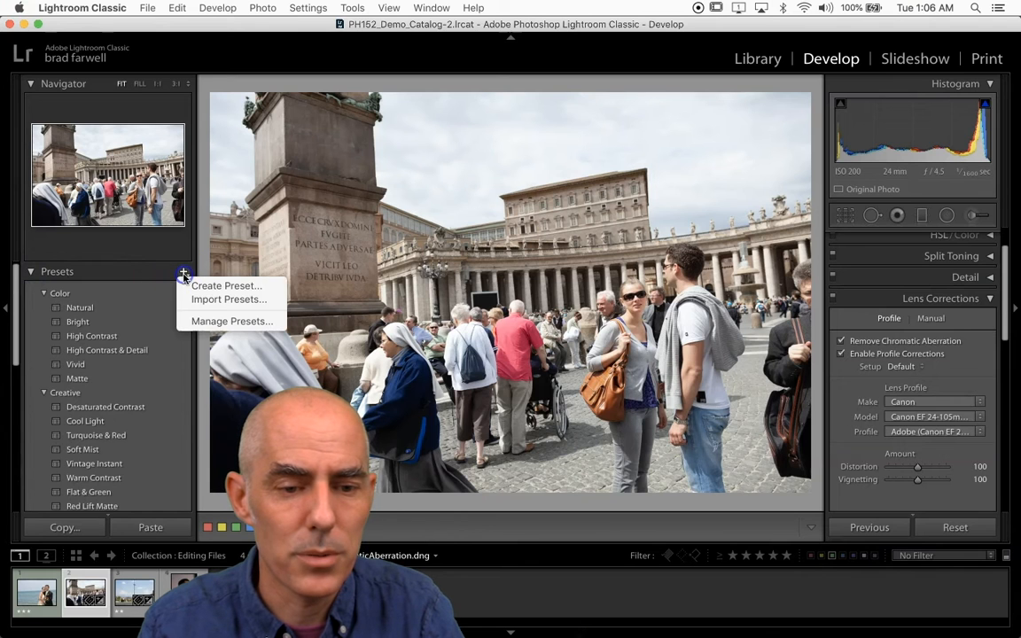
{"action": "left_click", "coordinate": [193, 287]}
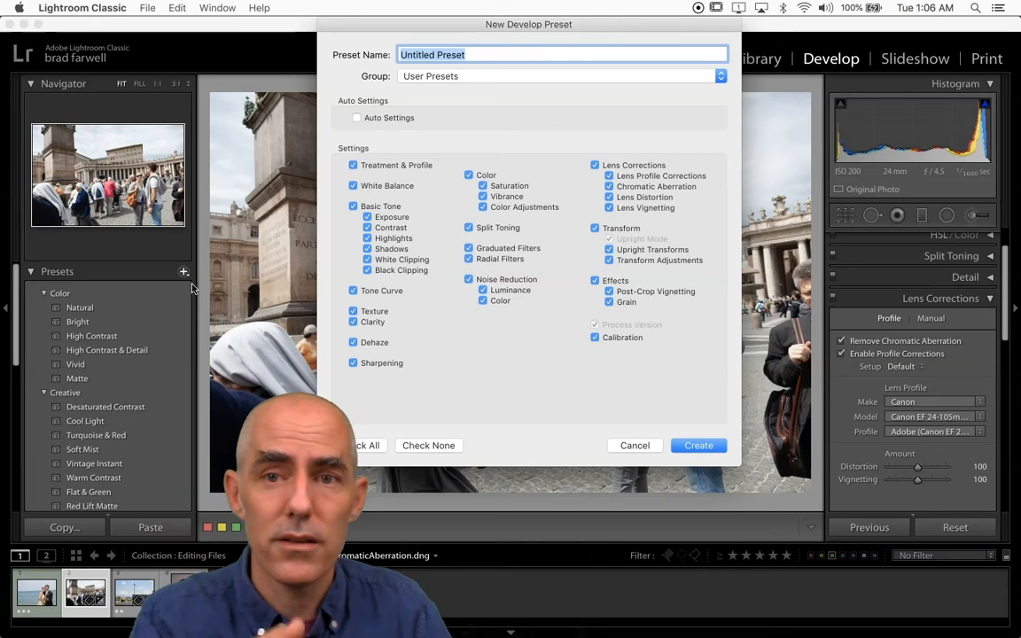
{"action": "left_click", "coordinate": [150, 218]}
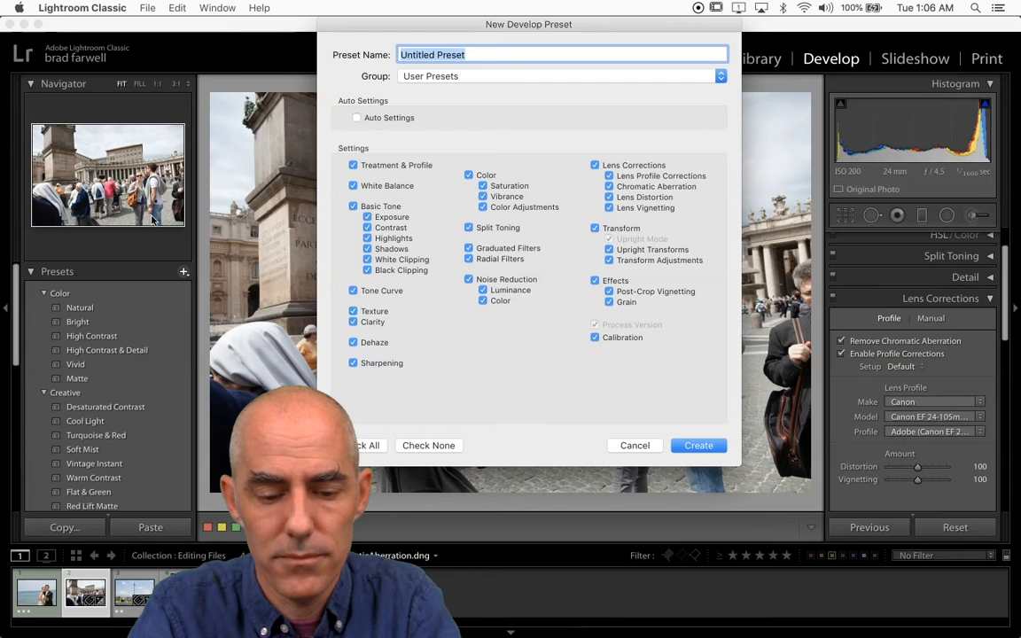
{"action": "type", "text": "Chromatic Aberration and"}
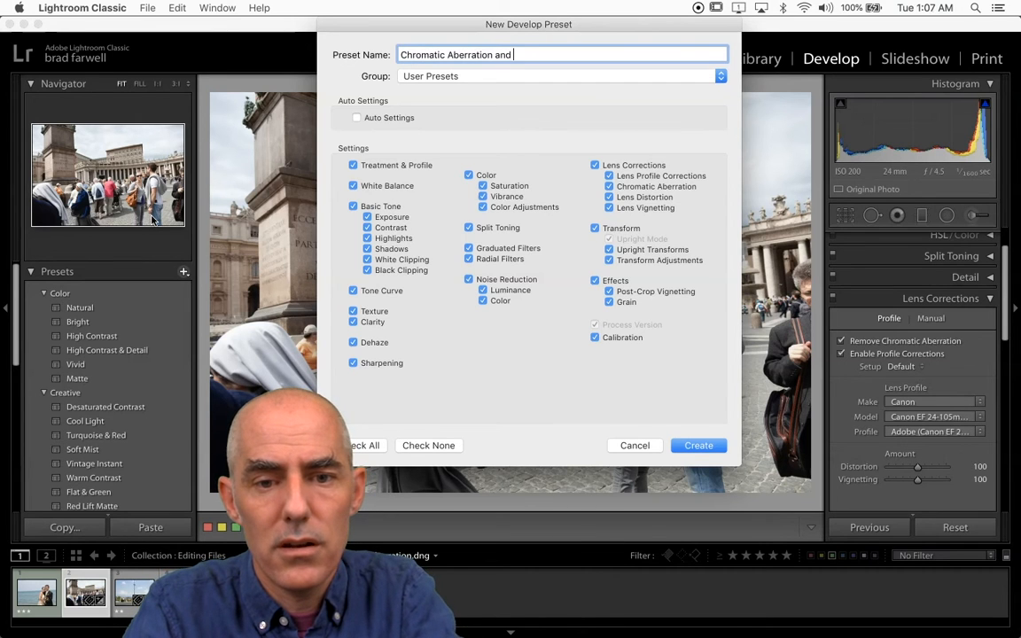
{"action": "type", "text": " Profile Corrections"}
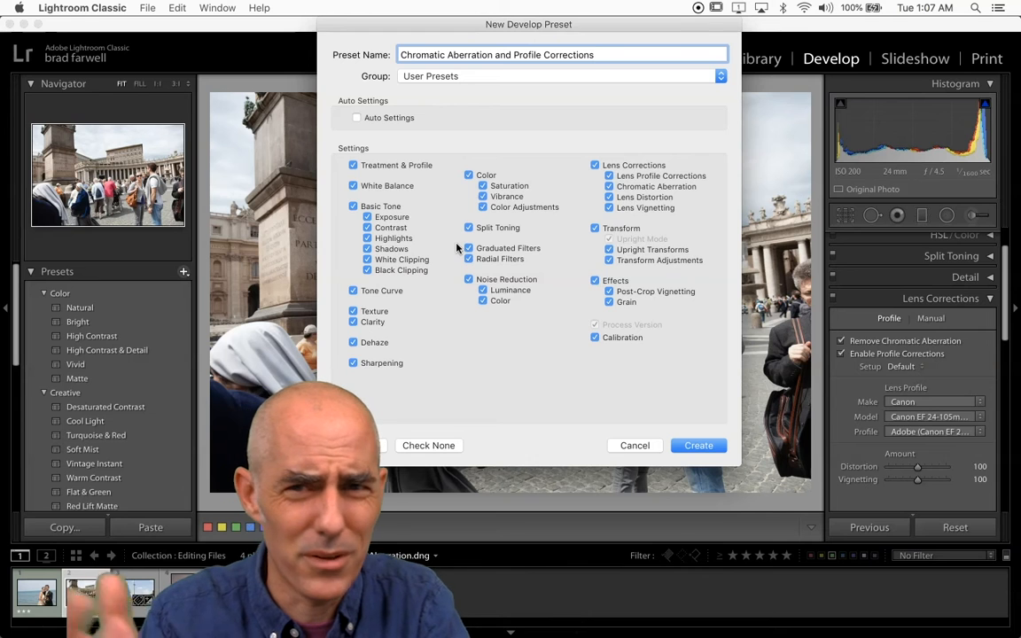
Step: Limit the preset to all Lens Corrections settings, excluding everything else including Process Version, and create it
{"action": "left_click", "coordinate": [426, 445]}
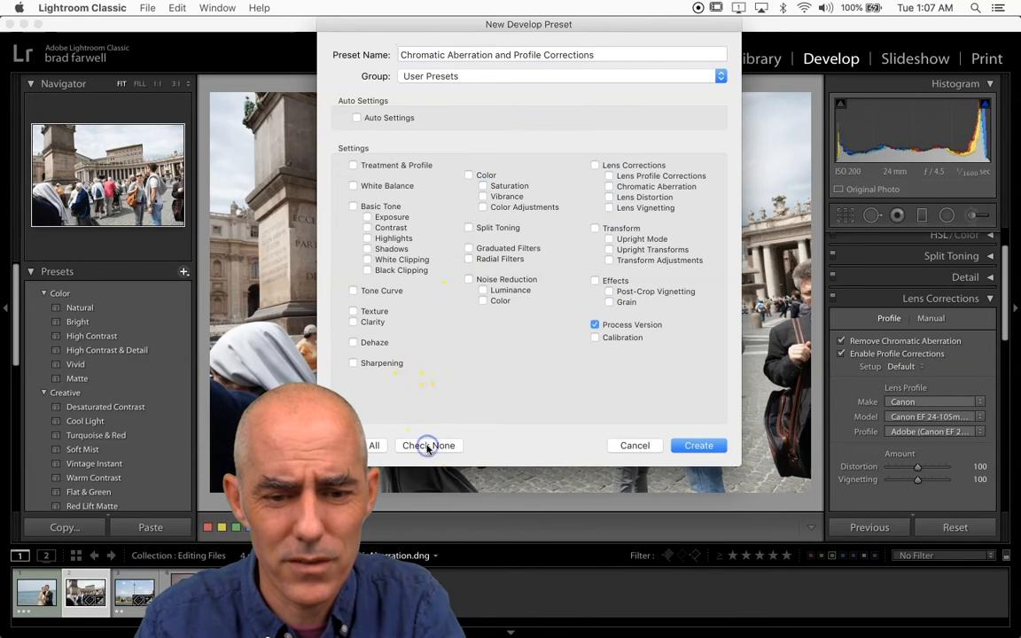
{"action": "left_click", "coordinate": [595, 325]}
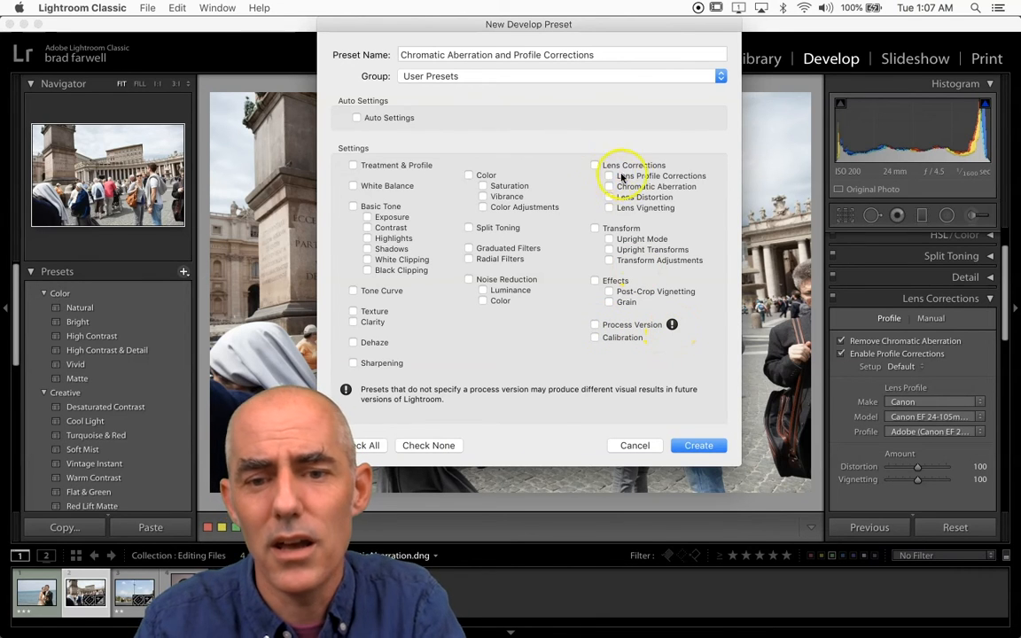
{"action": "left_click", "coordinate": [595, 165]}
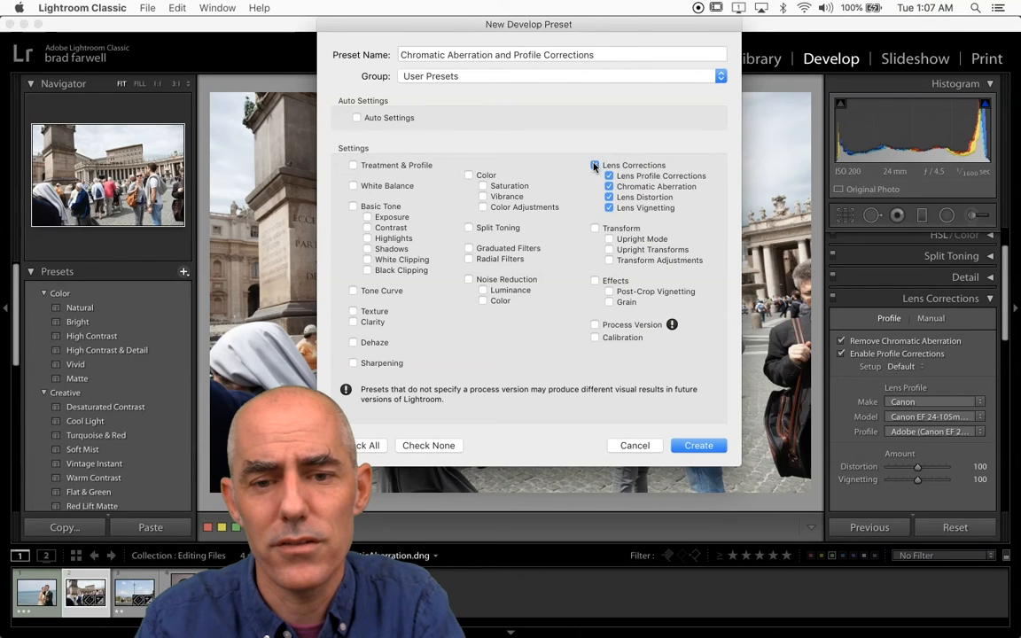
{"action": "left_click", "coordinate": [631, 177]}
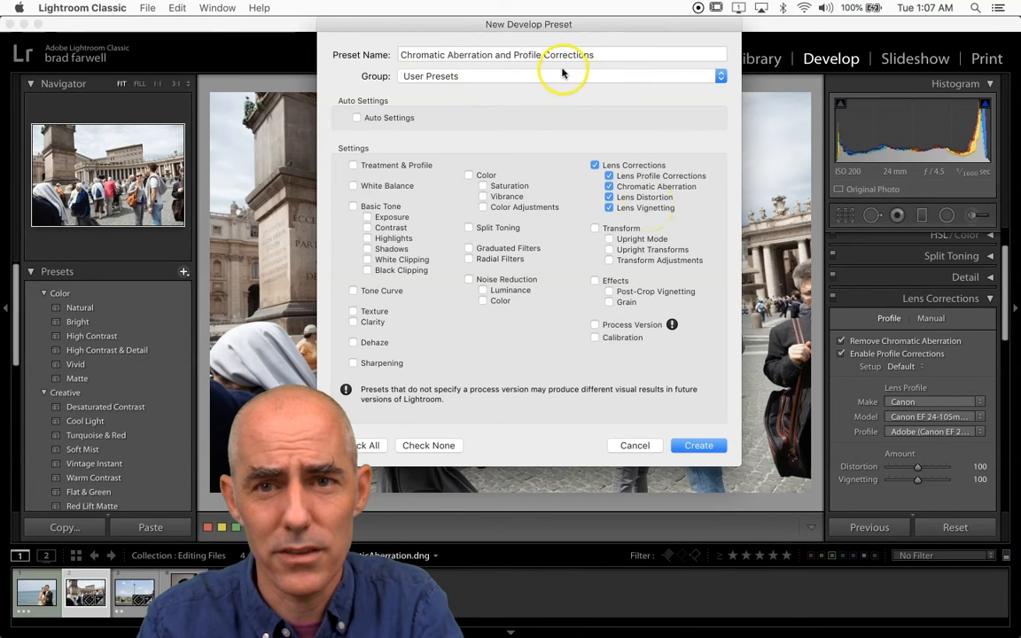
{"action": "left_click", "coordinate": [698, 445]}
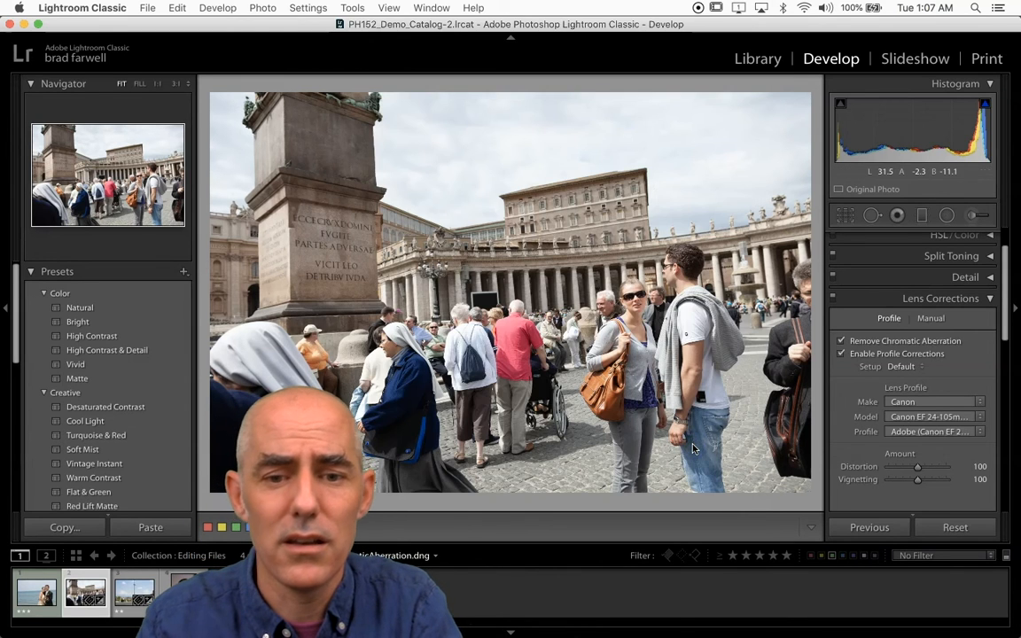
{"action": "left_click", "coordinate": [535, 432]}
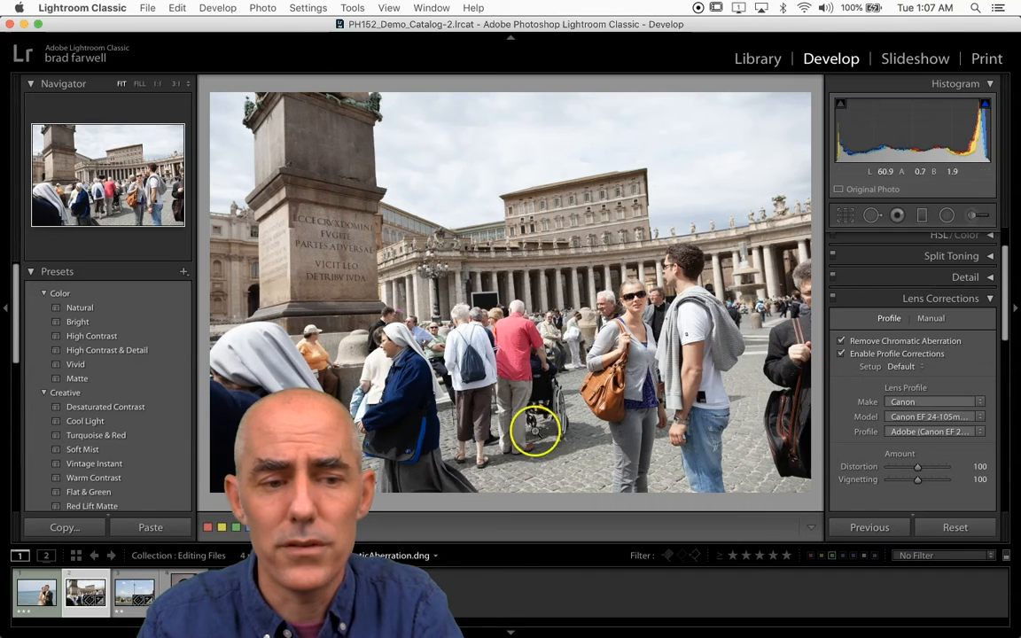
Step: Start a photo import from the Library module and set the import method to Copy as DNG
{"action": "left_click", "coordinate": [755, 55]}
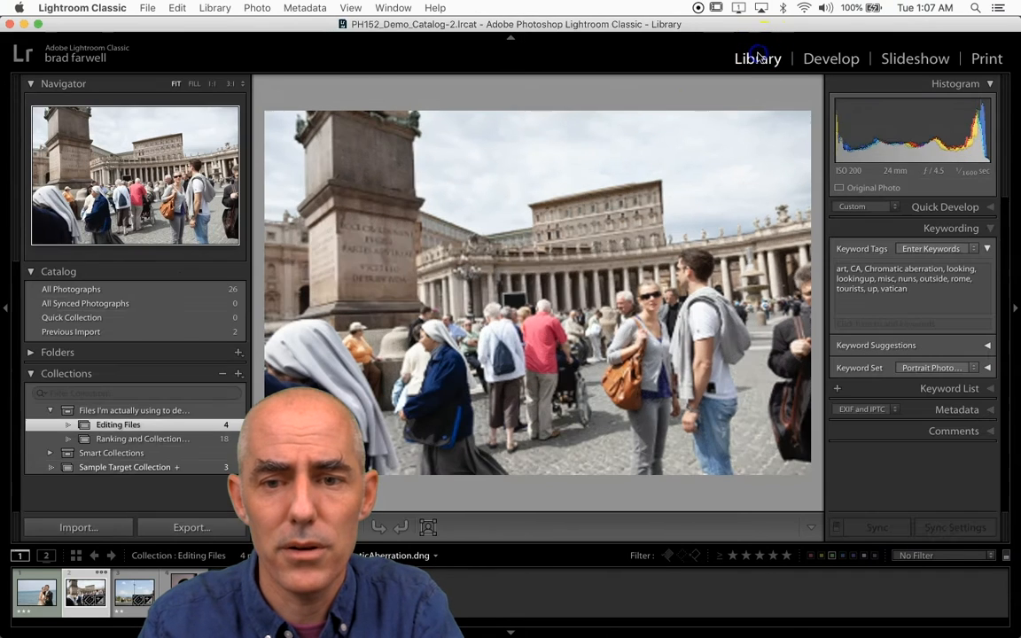
{"action": "left_click", "coordinate": [80, 530]}
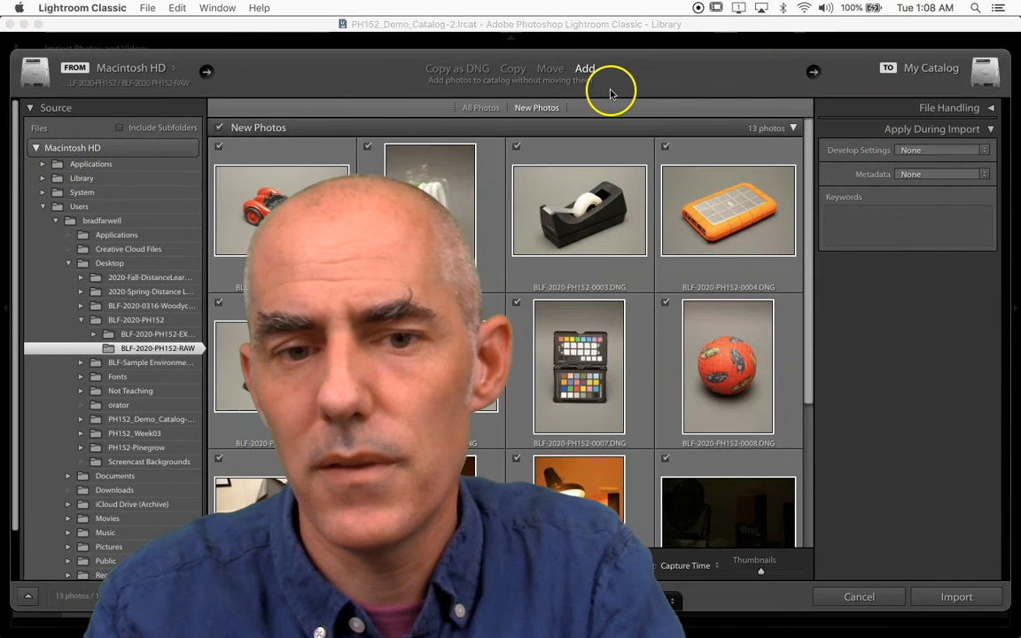
{"action": "left_click", "coordinate": [510, 68]}
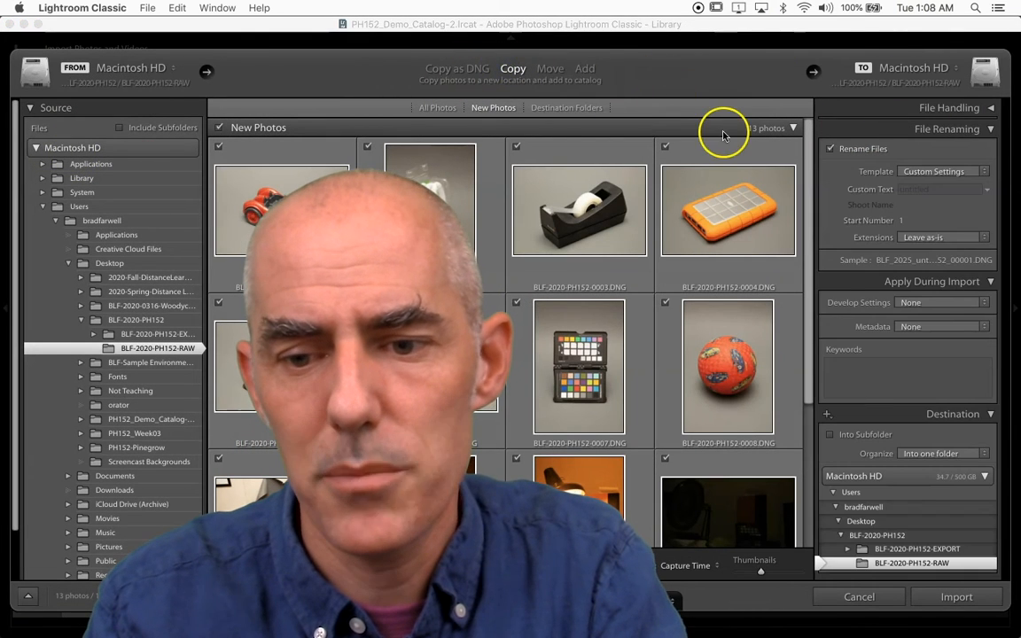
{"action": "left_click", "coordinate": [457, 69]}
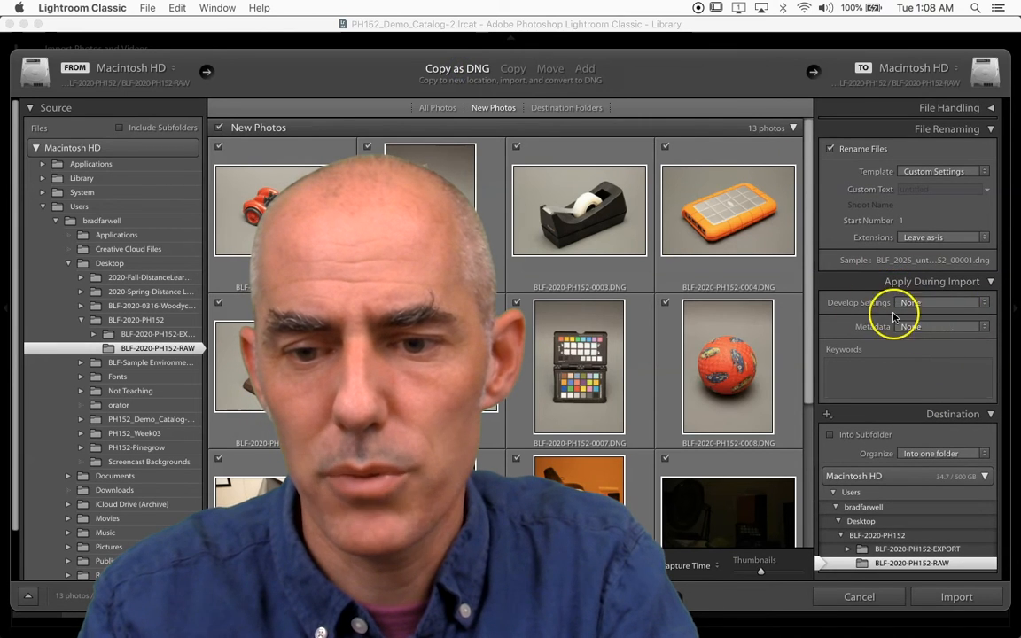
Step: Set the metadata preset applied during import to 2020 General Copyright
{"action": "left_click", "coordinate": [930, 331]}
{"action": "left_click", "coordinate": [933, 334]}
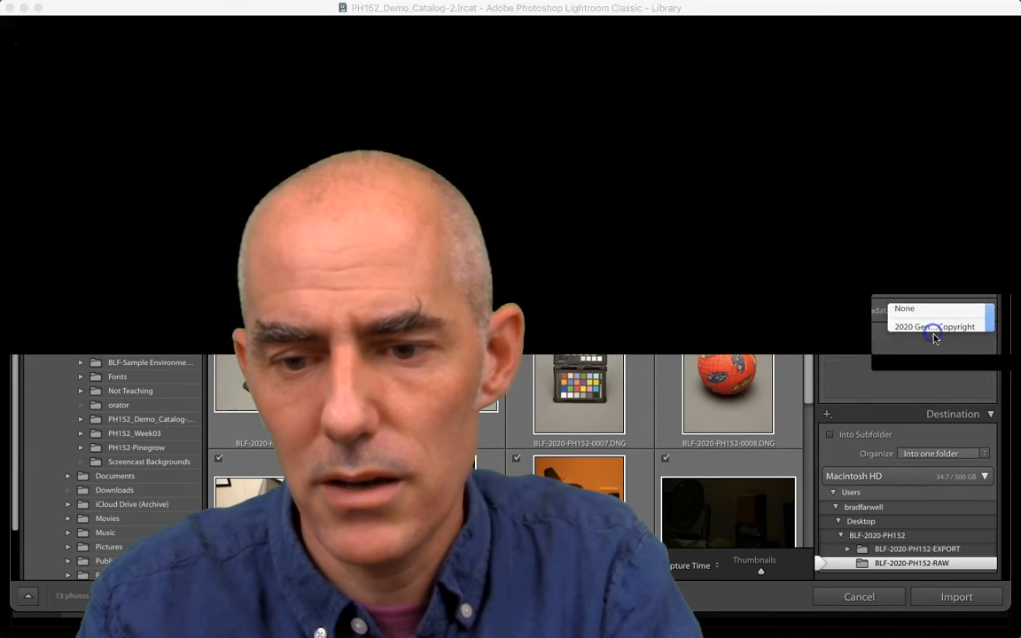
{"action": "left_click", "coordinate": [934, 330]}
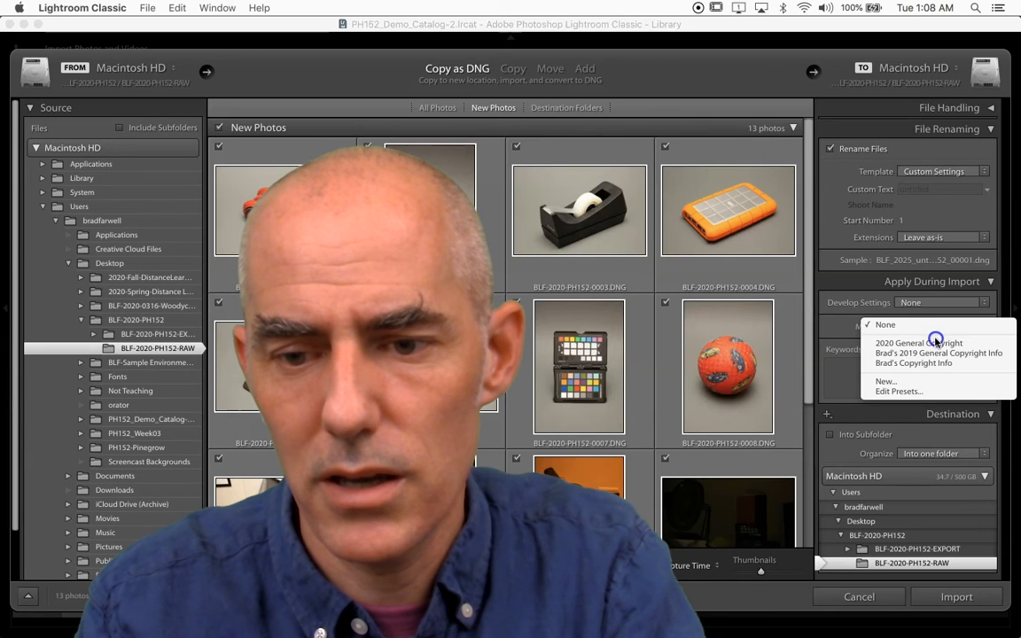
{"action": "left_click", "coordinate": [936, 342]}
Step: Choose the Chromatic Aberration and Profile Corrections user preset as the import's develop settings, and cancel the import
{"action": "left_click", "coordinate": [933, 305]}
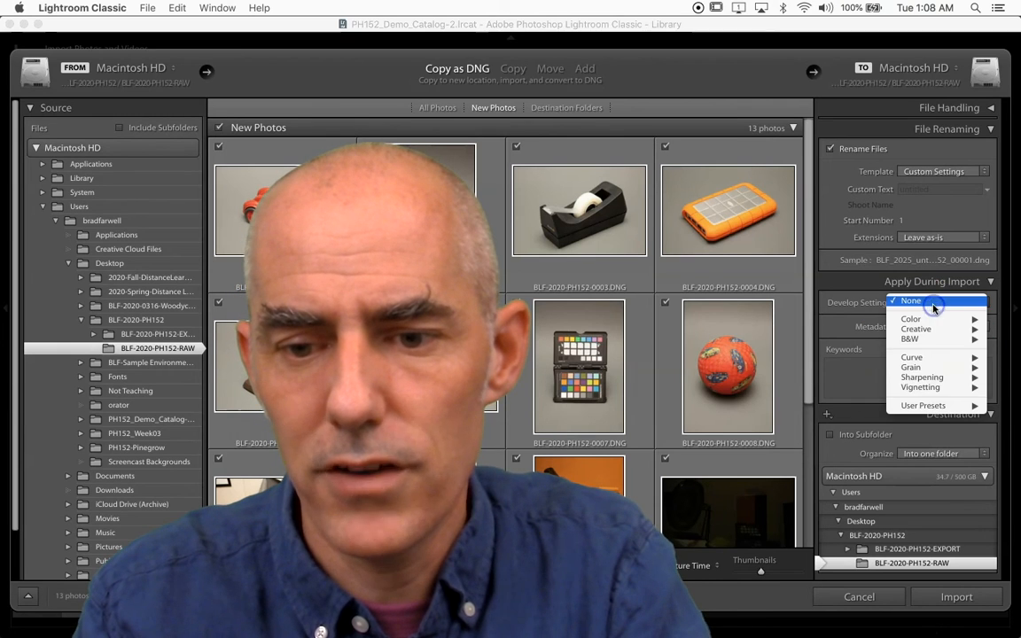
{"action": "mouse_move", "coordinate": [933, 406]}
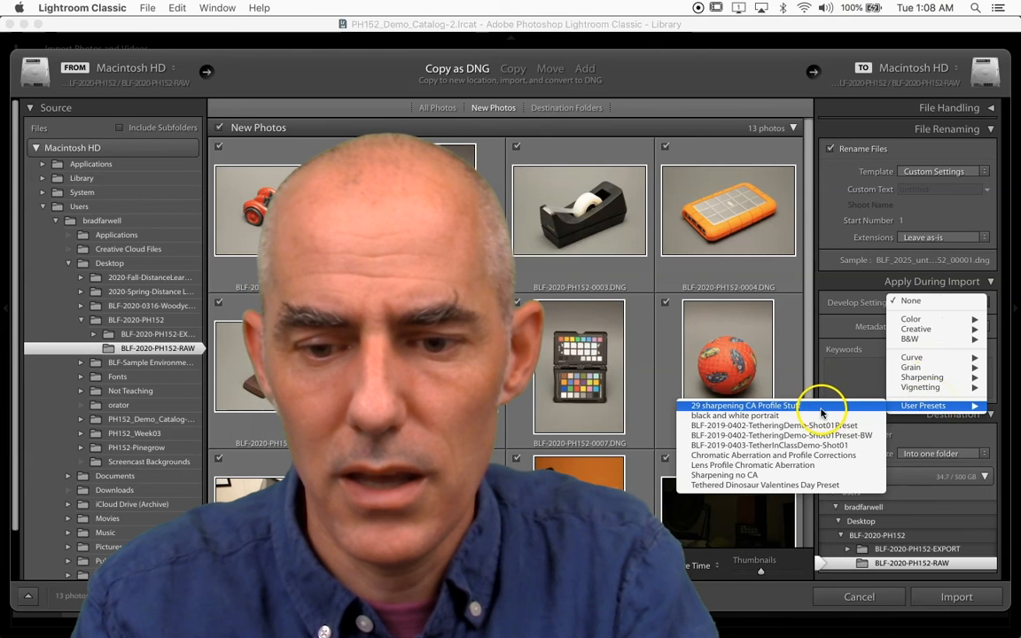
{"action": "left_click", "coordinate": [820, 458]}
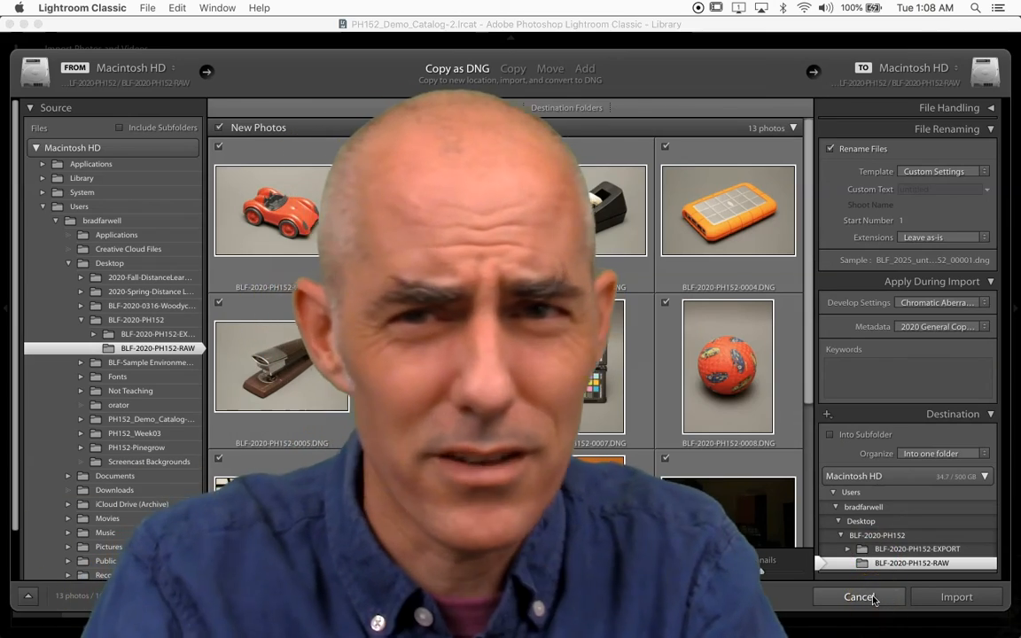
{"action": "left_click", "coordinate": [858, 598]}
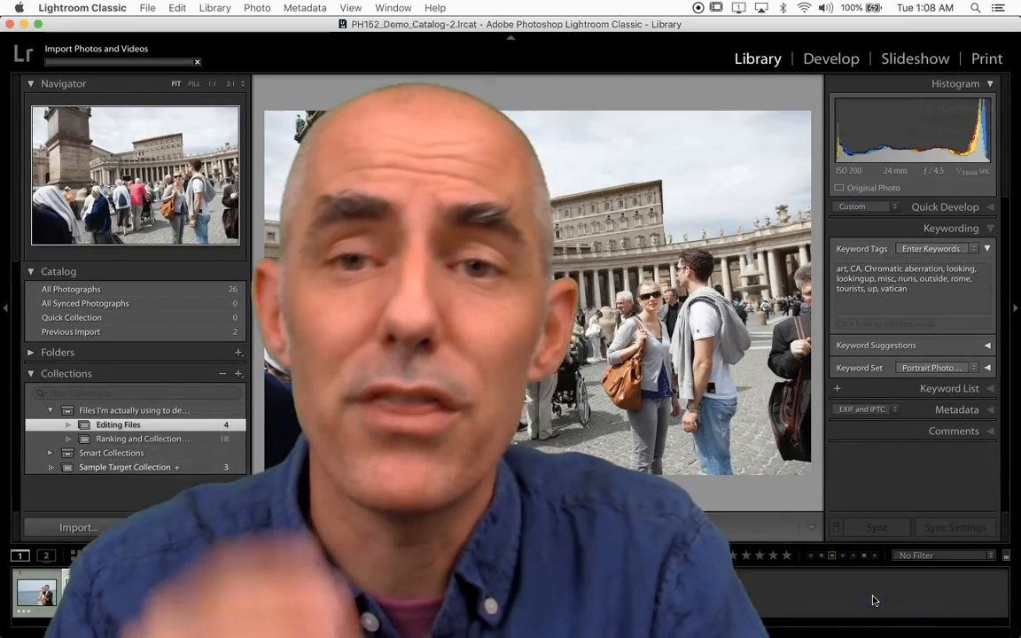